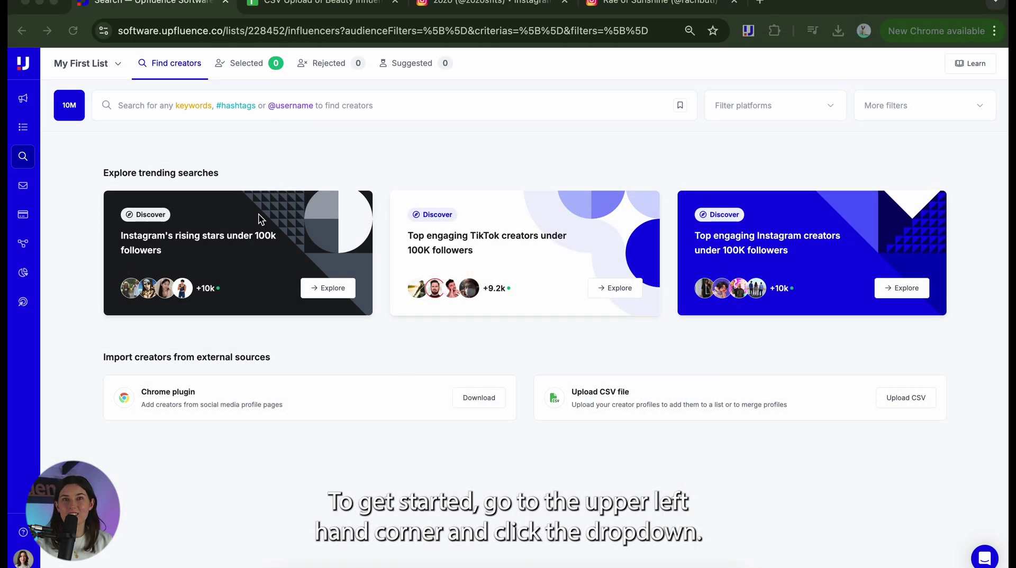
Step: Start a new creator list and enter the name Beauty Influencer (Micro- Instagram) US Based
left_click(117, 63)
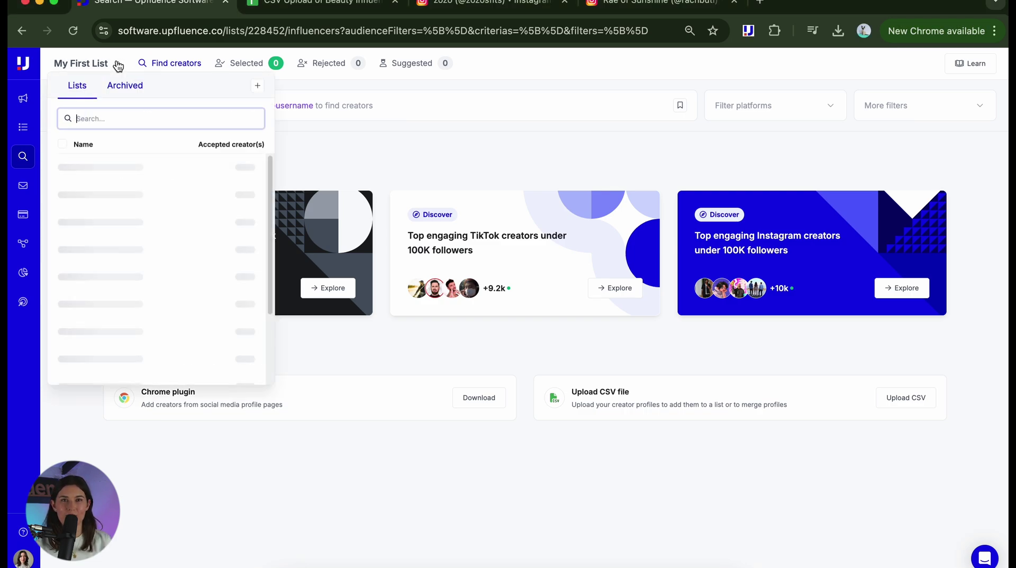
left_click(257, 87)
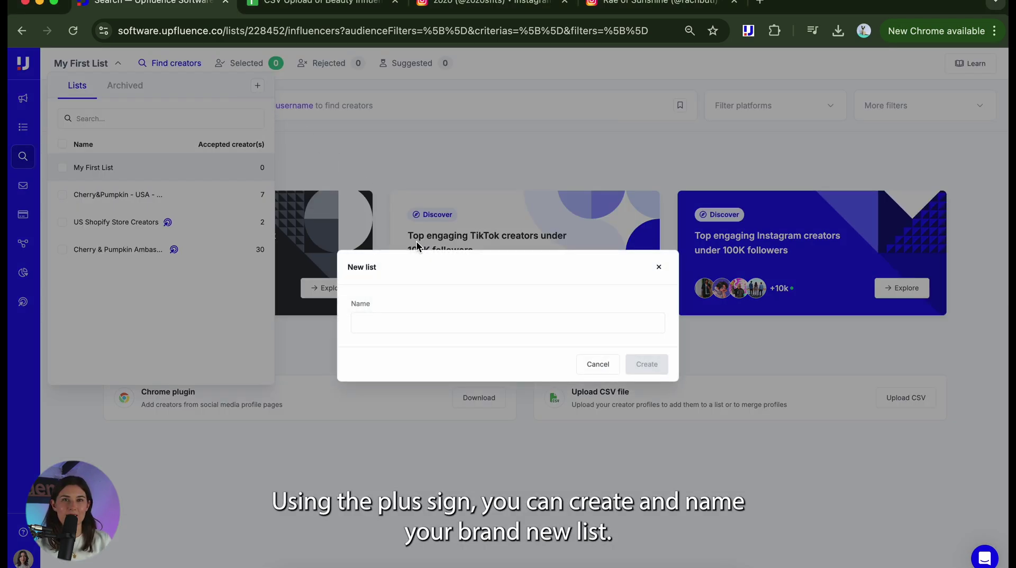
left_click(397, 321)
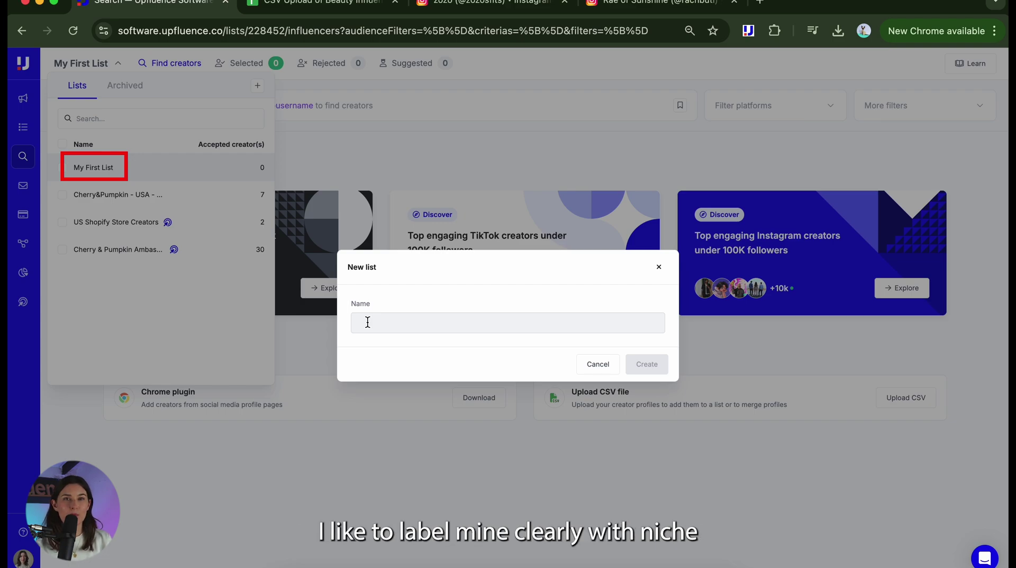
left_click(368, 324)
type("Beauty Influencer (Micro- Instagram) US Based")
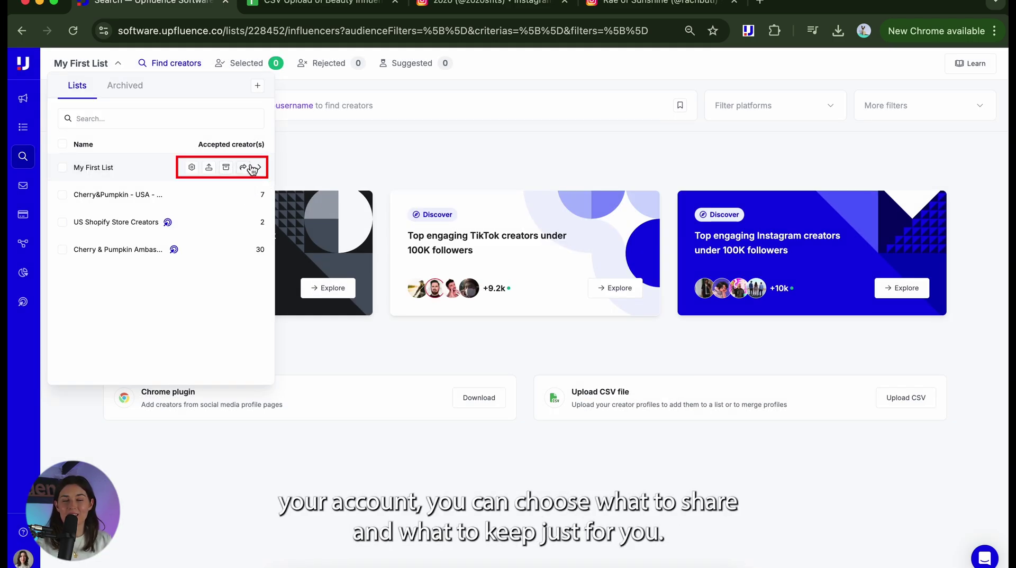
Step: Look at the People option for sharing My First List, and close the sharing dialog and the list overview
left_click(243, 167)
left_click(585, 282)
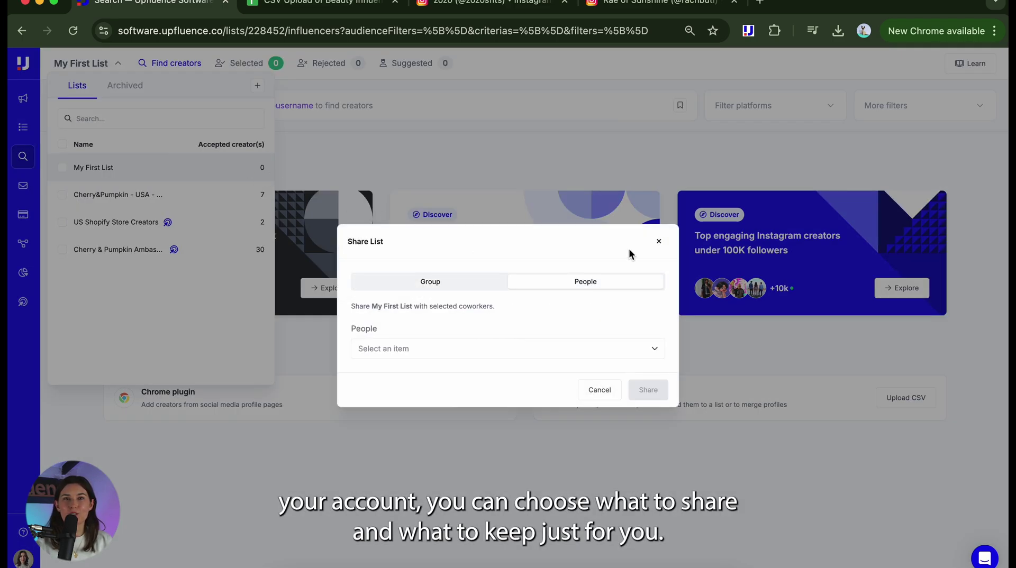
left_click(661, 243)
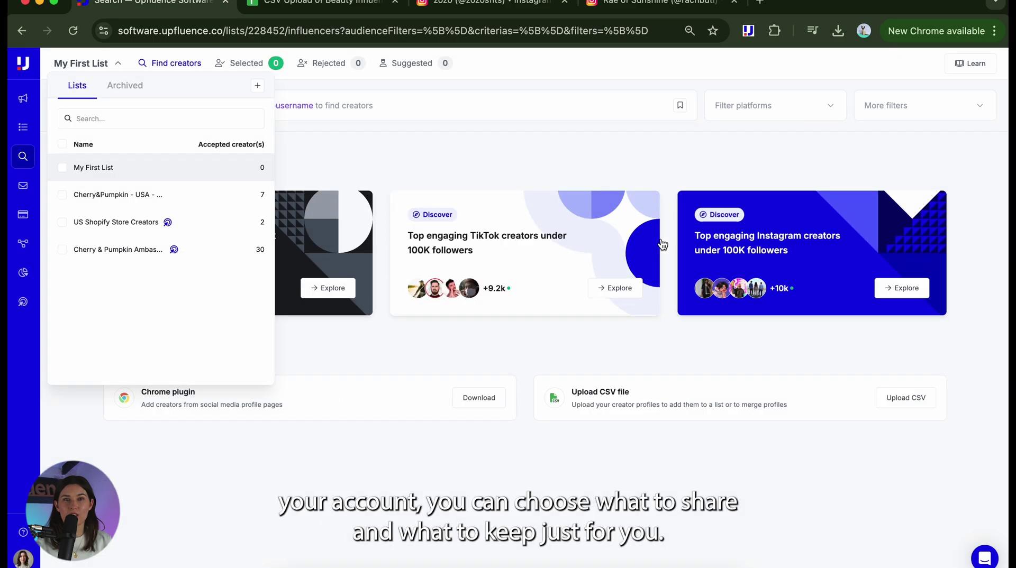
left_click(674, 337)
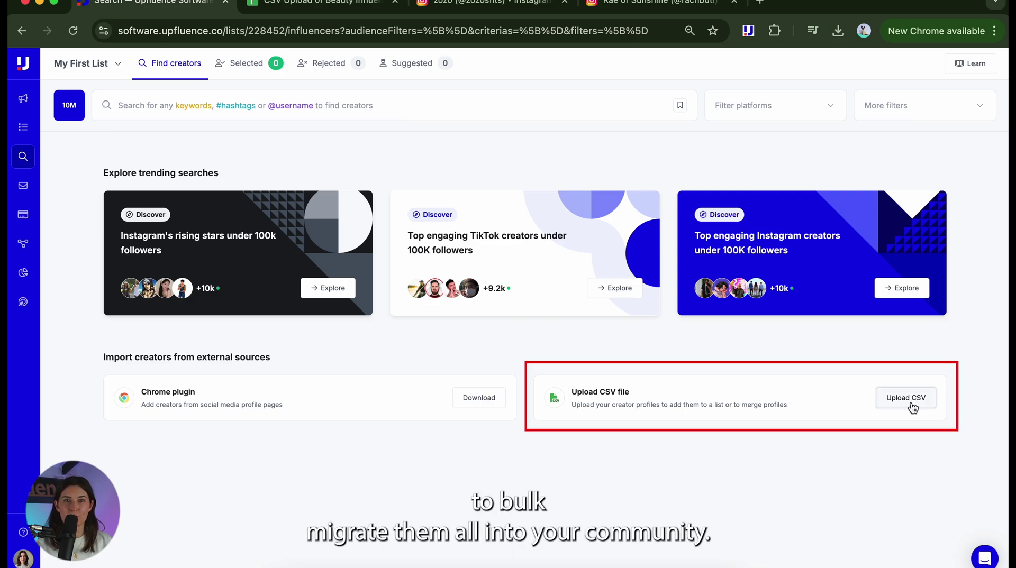
Step: Open the CSV upload for creators, then switch to Google Sheets and download the CSV Upload of Beauty Influencers sheet as a CSV file
left_click(911, 406)
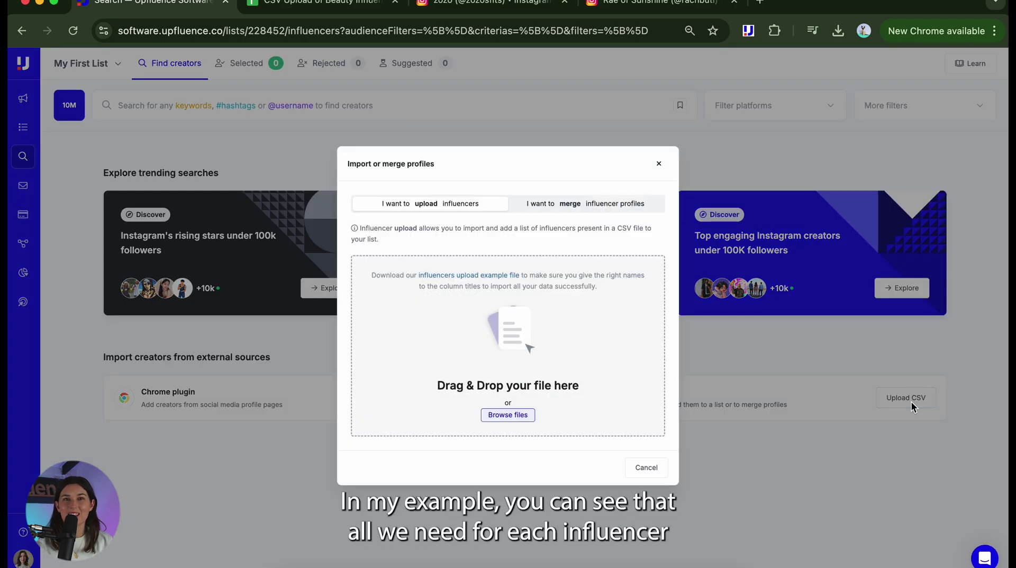
left_click(341, 7)
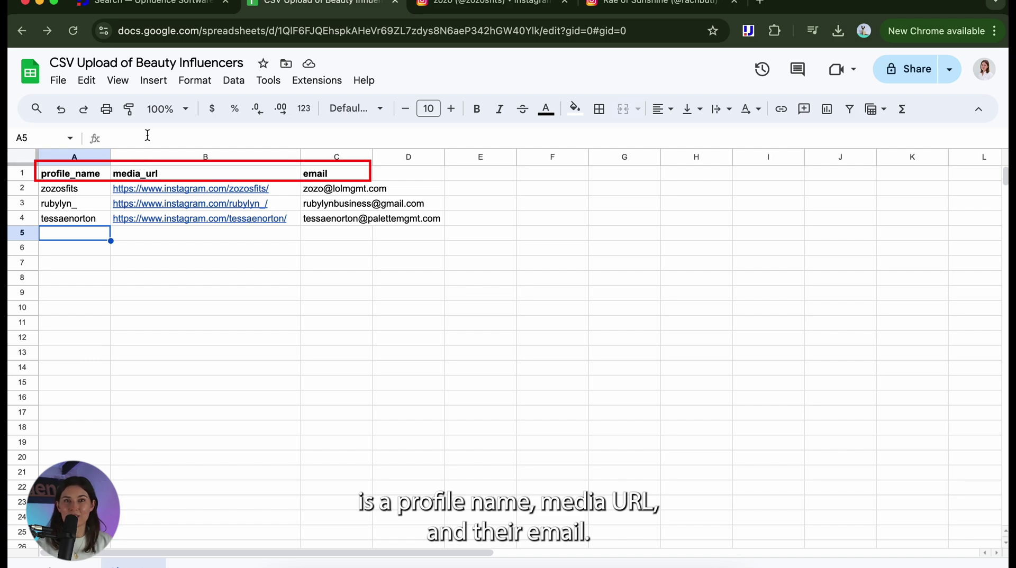
left_click(58, 80)
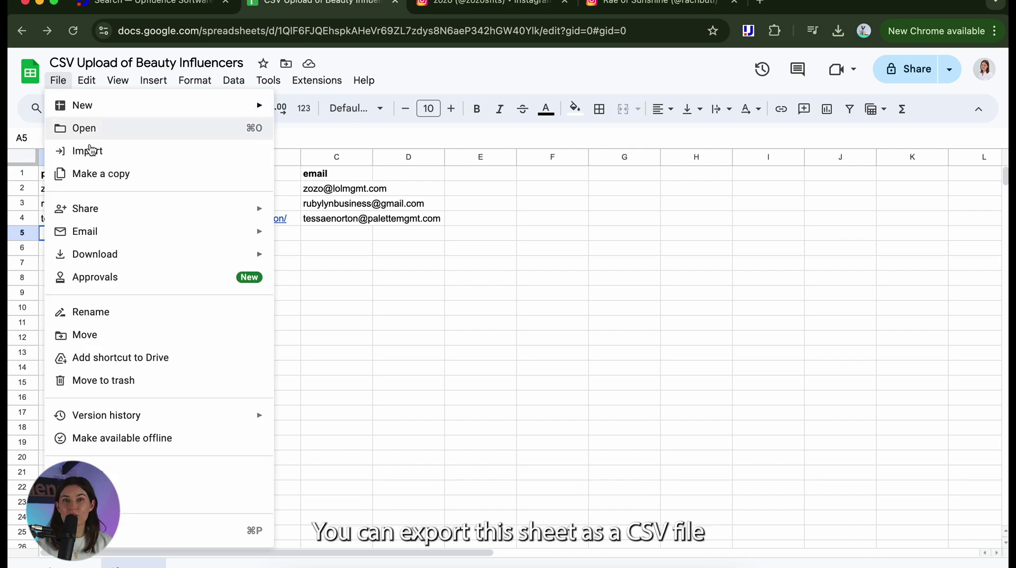
mouse_move(142, 259)
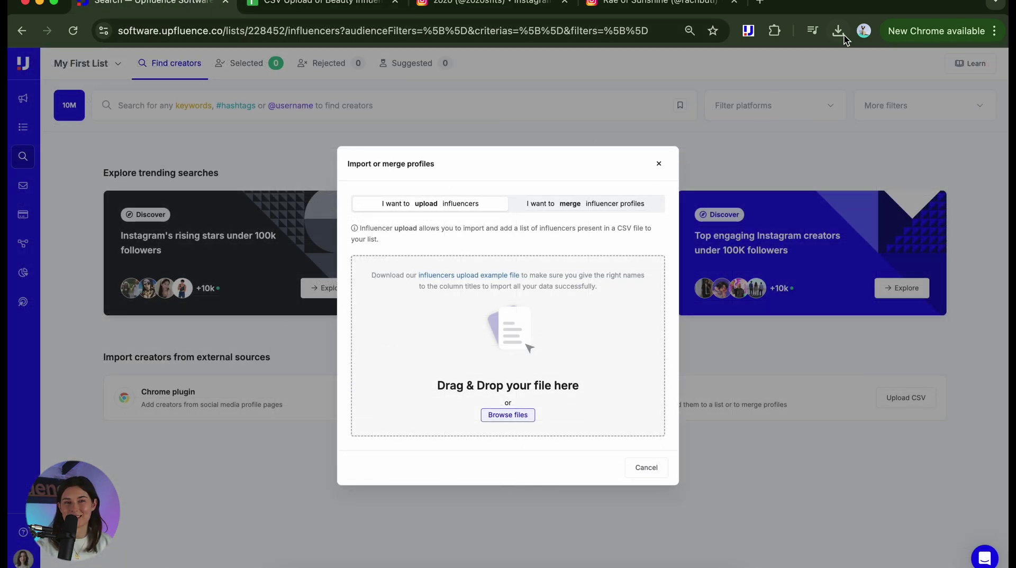
Step: Supply the downloaded CSV file to the influencer upload in Upfluence
left_click(841, 34)
left_click_drag(551, 314, 535, 327)
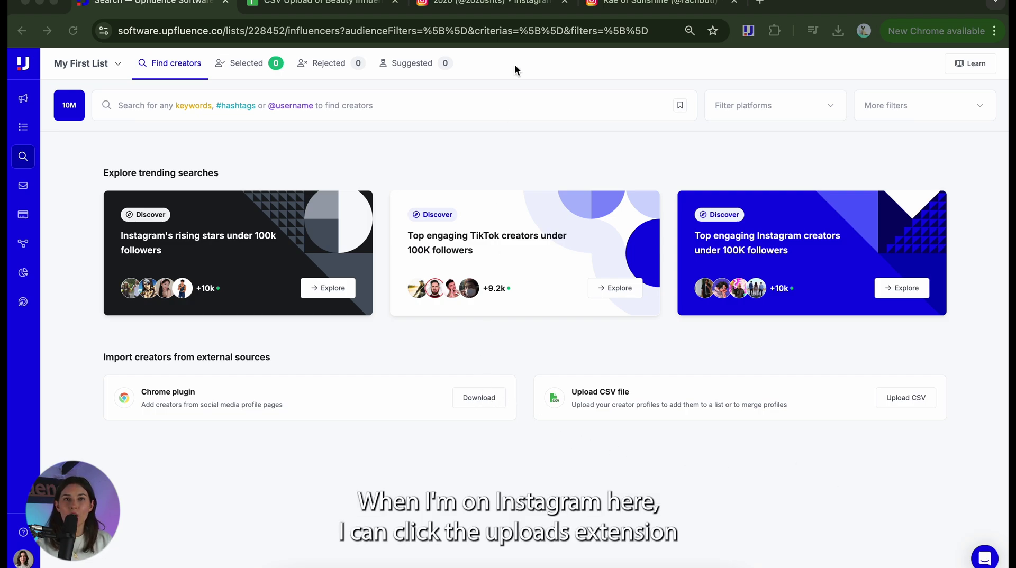
Step: Switch to the weworewhat Instagram profile and examine its audience and engagement statistics in the Upfluence plugin
left_click(513, 5)
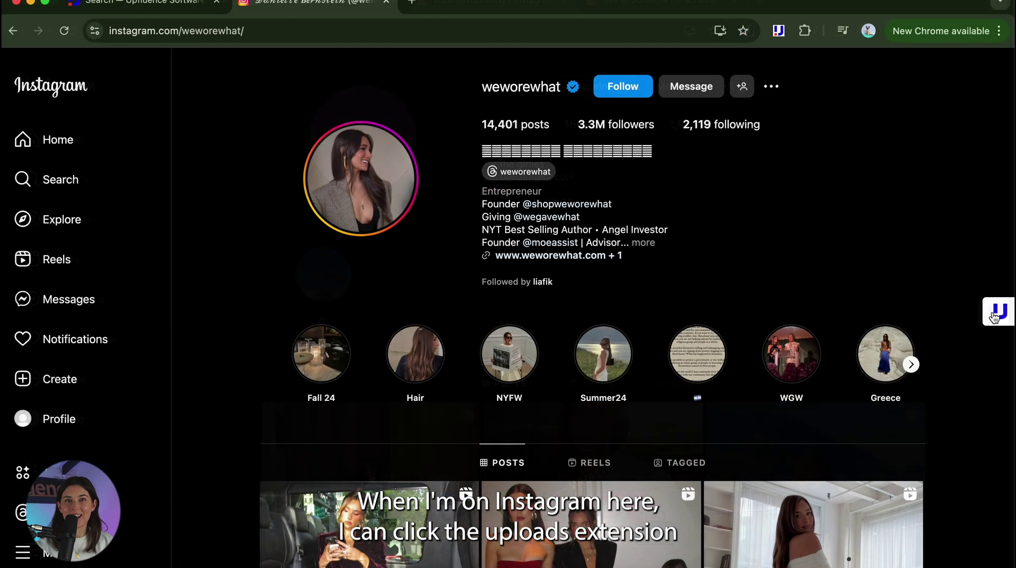
left_click(994, 313)
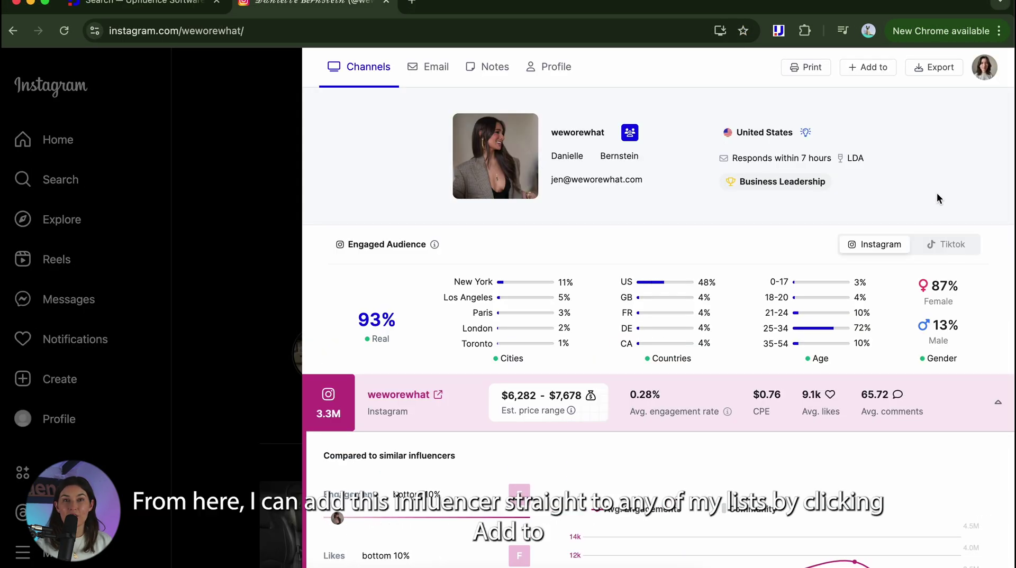
scroll(937, 192, "down", 7)
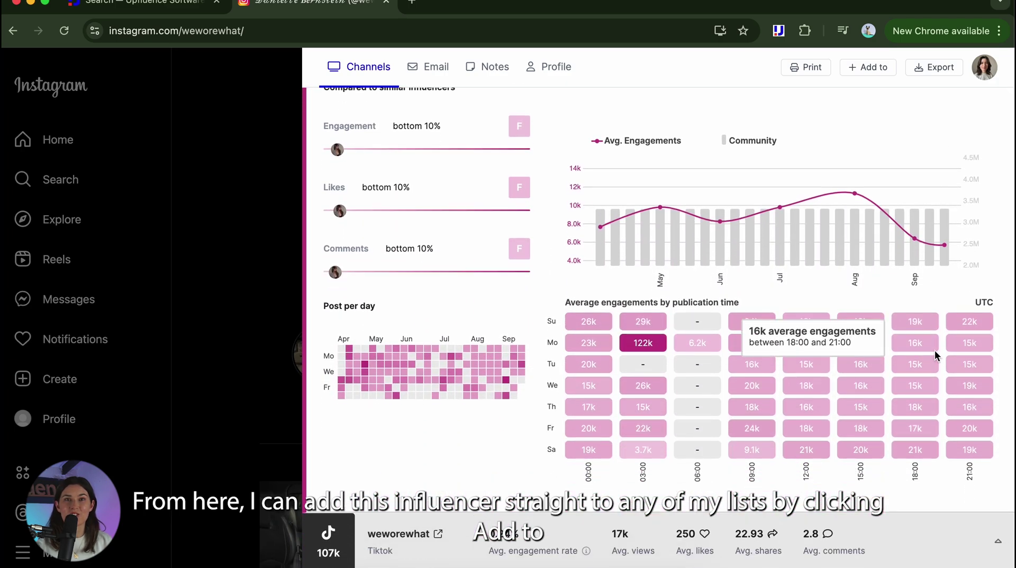
scroll(934, 350, "up", 10)
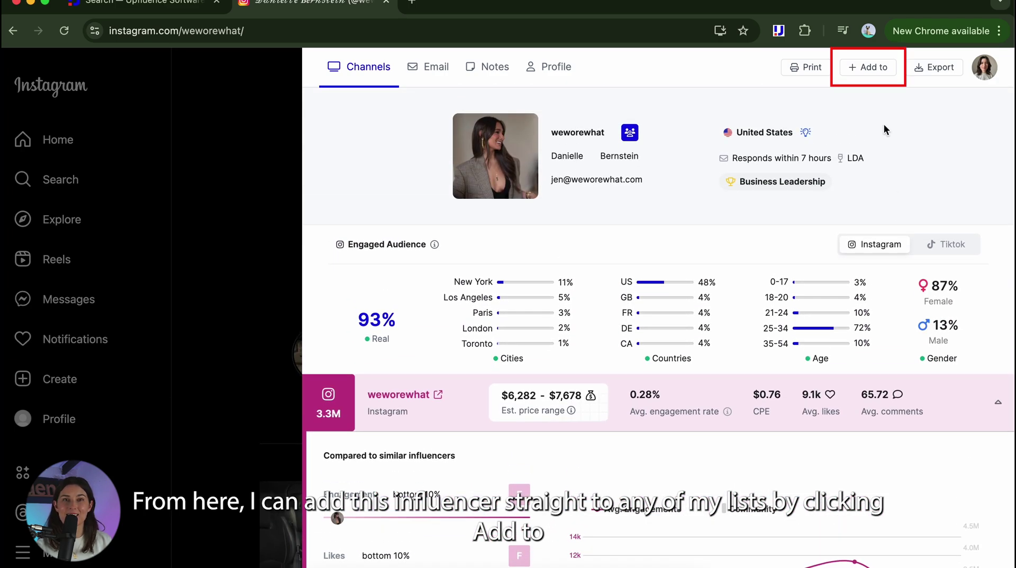
Step: Add the weworewhat creator to My First List, choosing Lists as the destination
left_click(868, 71)
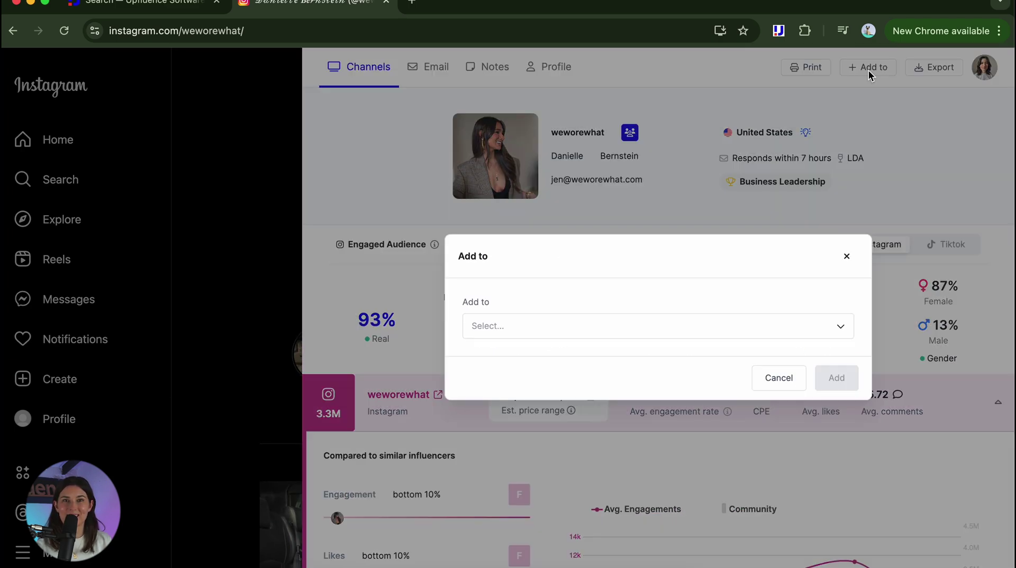
left_click(755, 329)
left_click(709, 367)
left_click(709, 364)
left_click(681, 430)
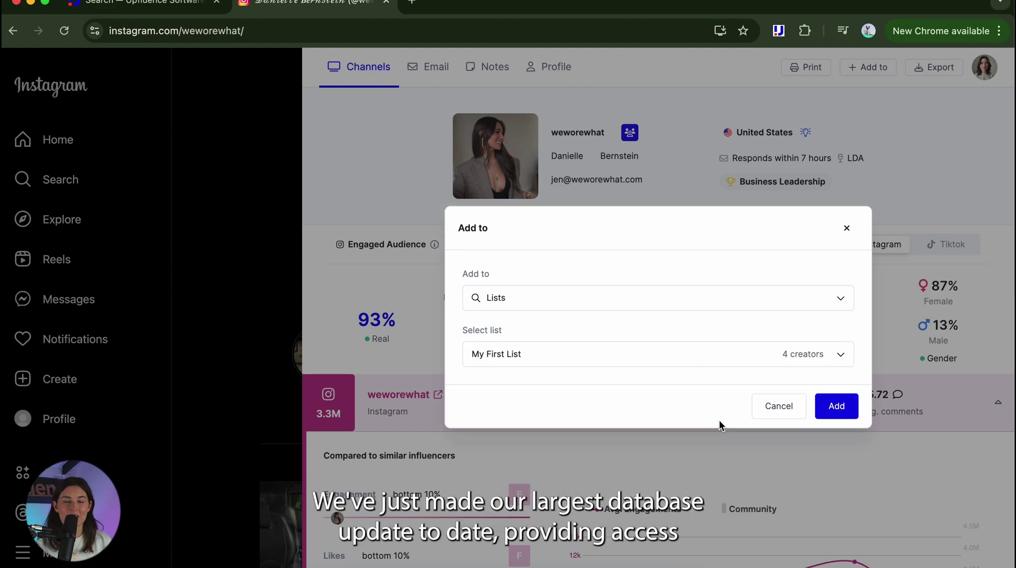
left_click(830, 412)
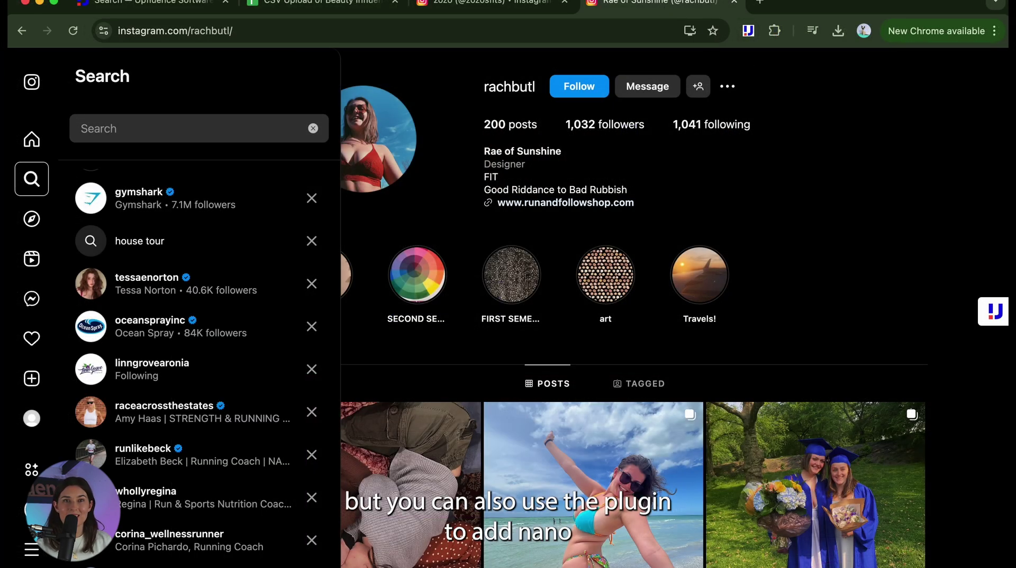
Step: Reveal the Upfluence plugin on the open Instagram profile and add this influencer to the database
left_click(995, 312)
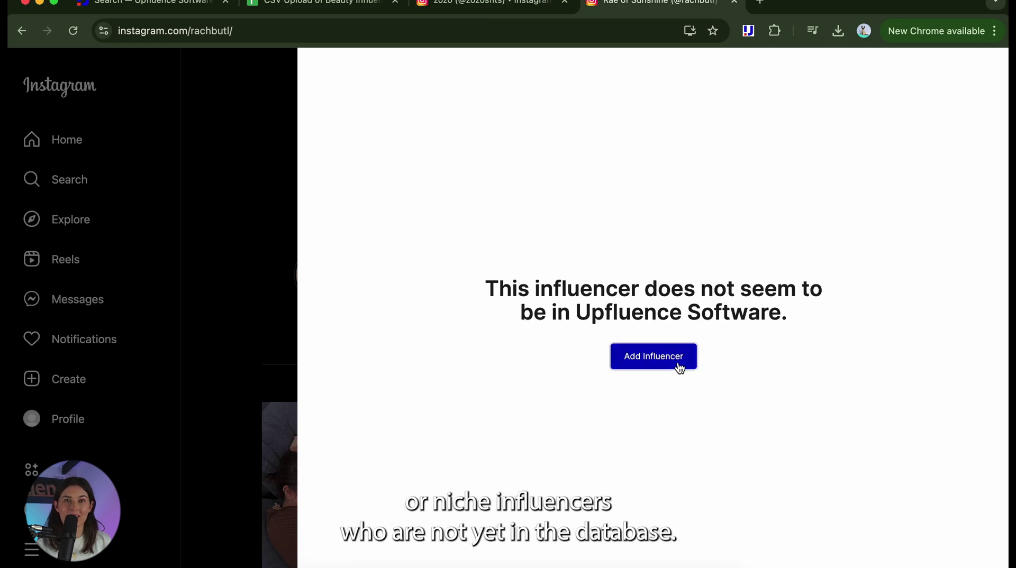
left_click(660, 365)
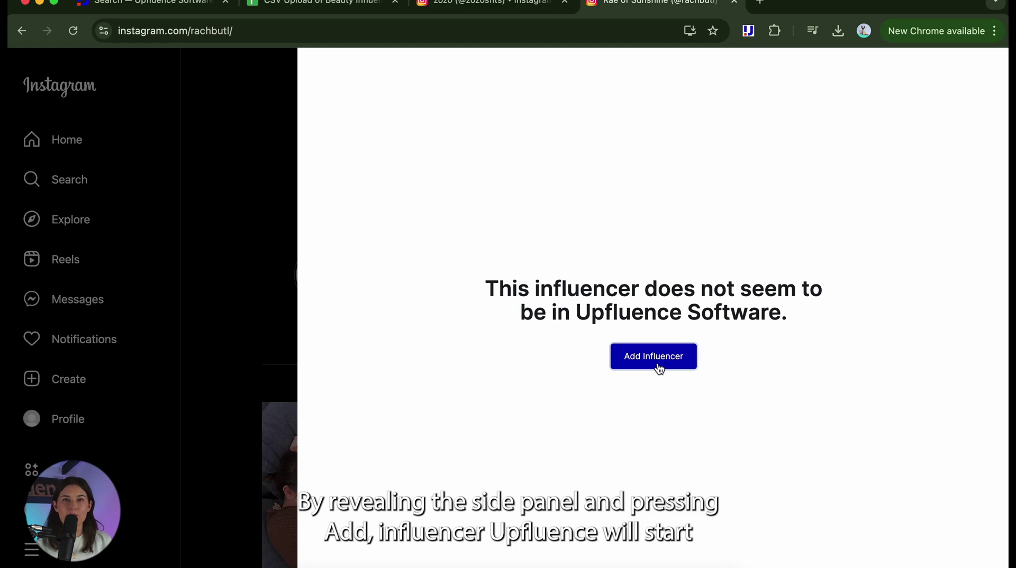
Step: Return to Upfluence and explore the trending search for Instagram's rising stars under 100k followers
left_click(159, 7)
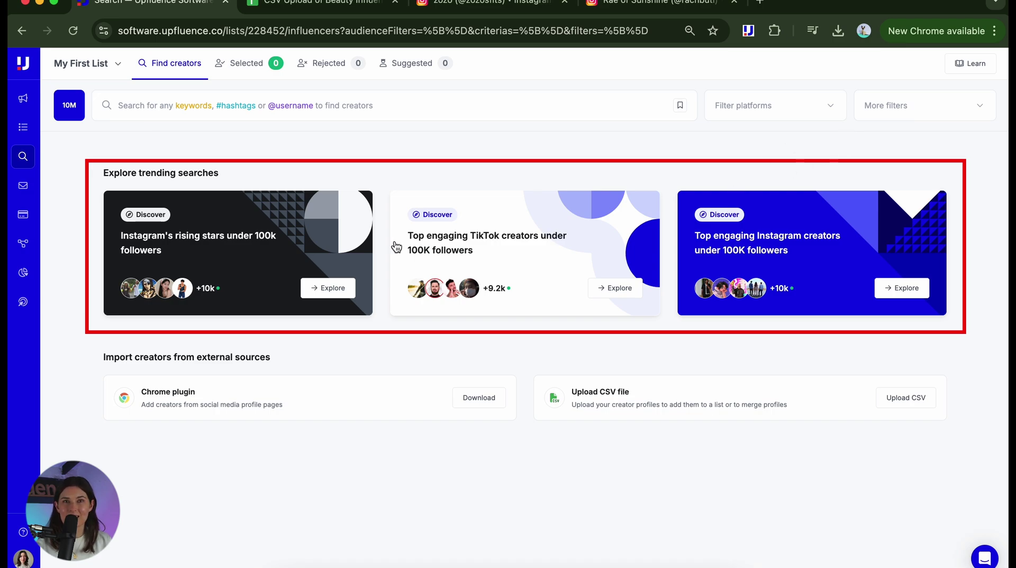
left_click(332, 288)
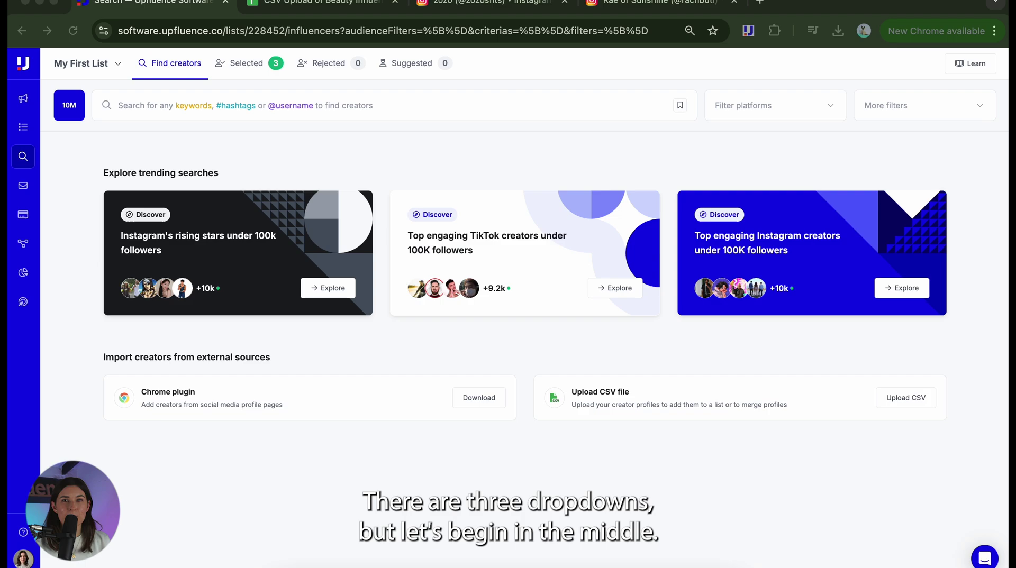
Step: Filter the creator search to the Instagram platform
left_click(828, 110)
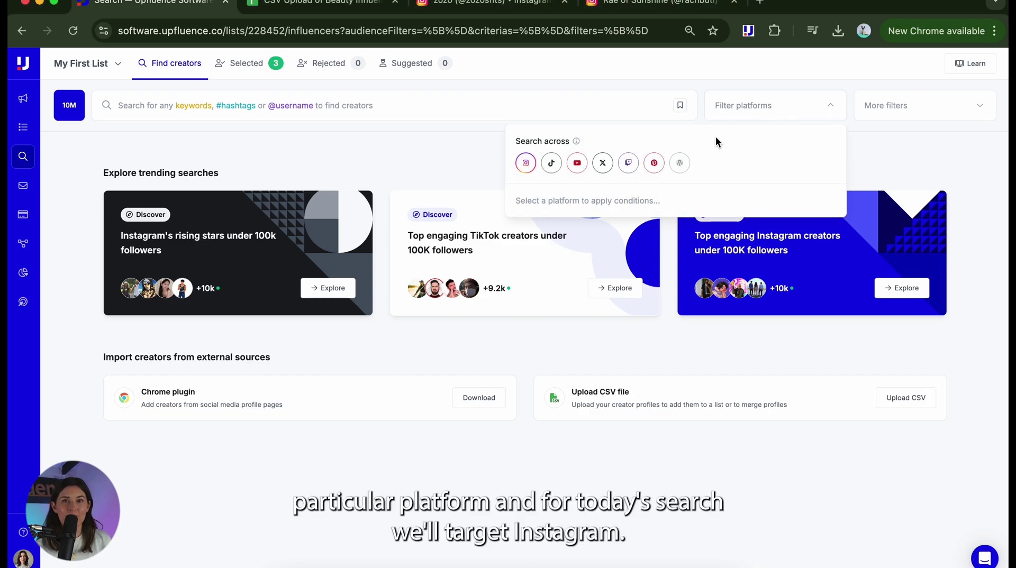
left_click(525, 164)
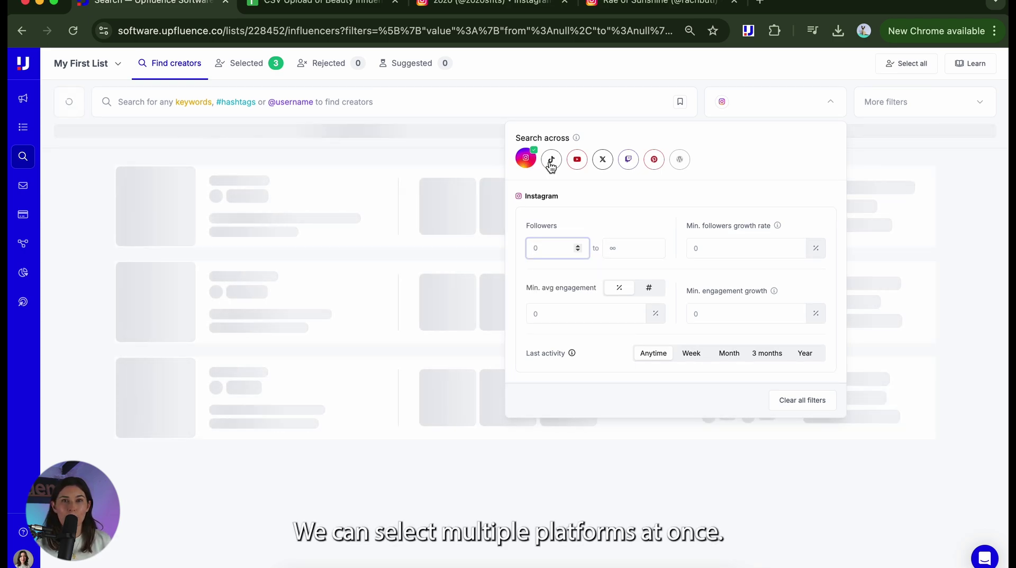
Step: Try TikTok as an additional search platform, look over the combined platform conditions, and remove TikTok again
left_click(552, 161)
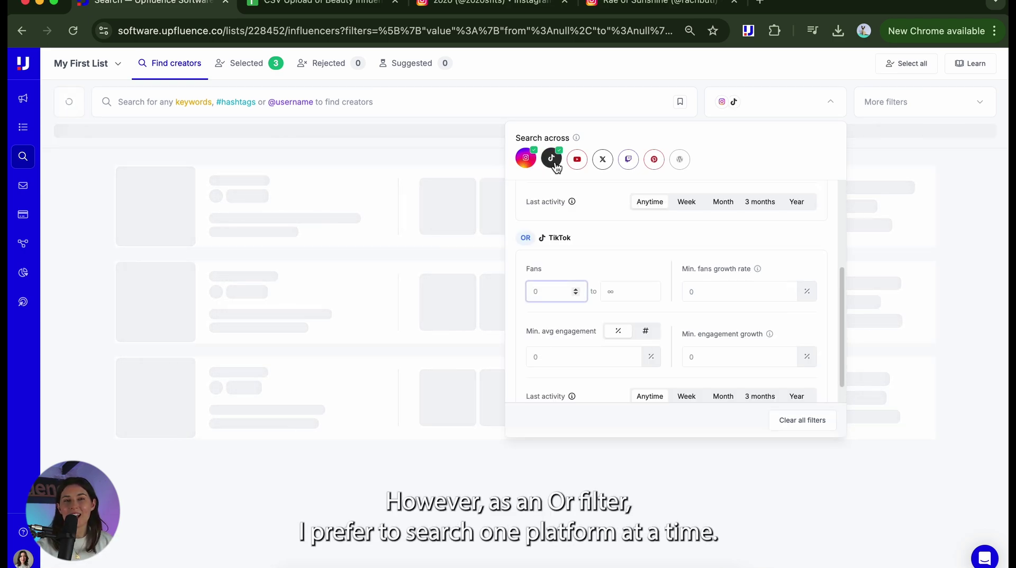
scroll(582, 250, "up", 3)
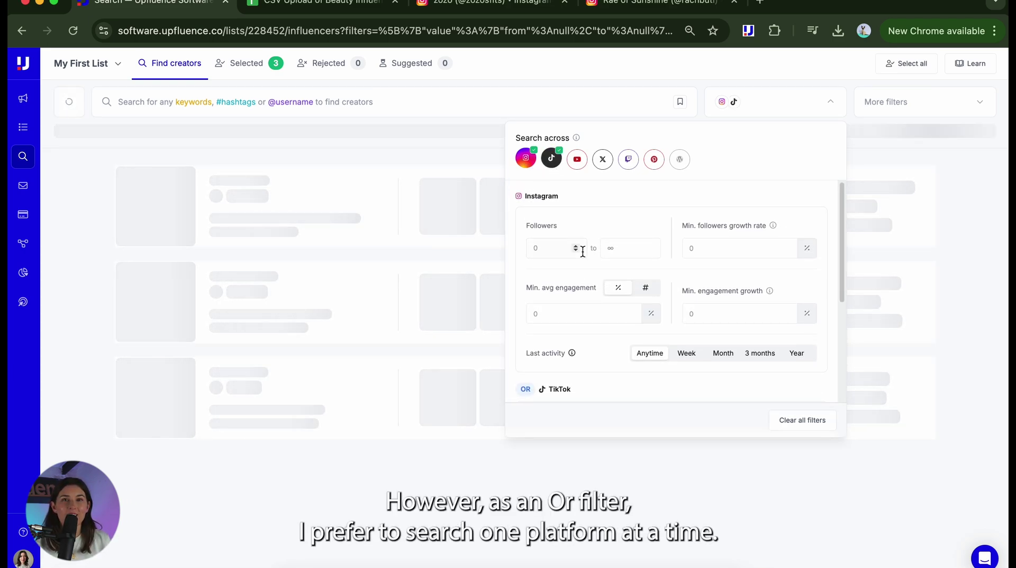
scroll(582, 251, "down", 3)
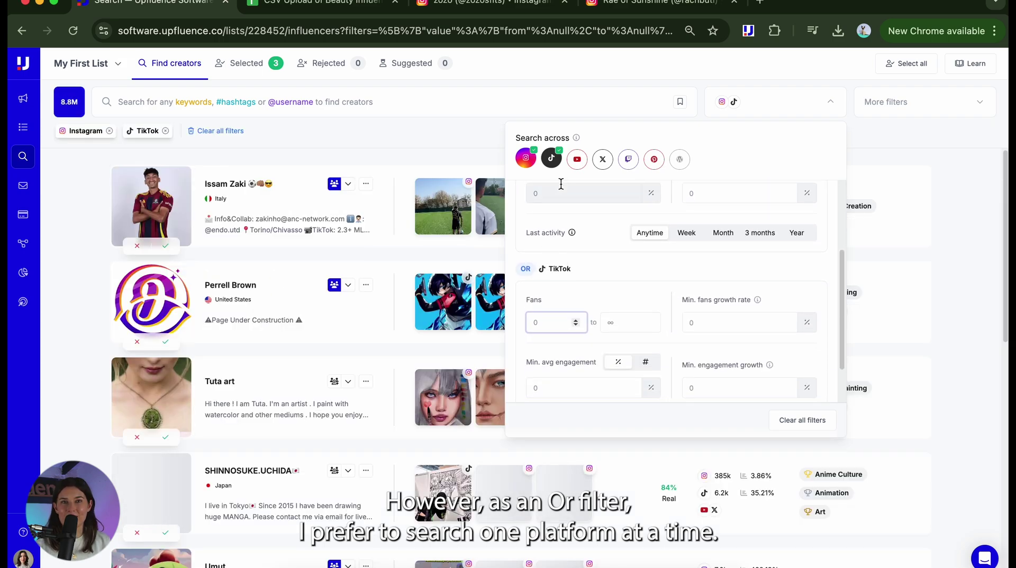
left_click(551, 158)
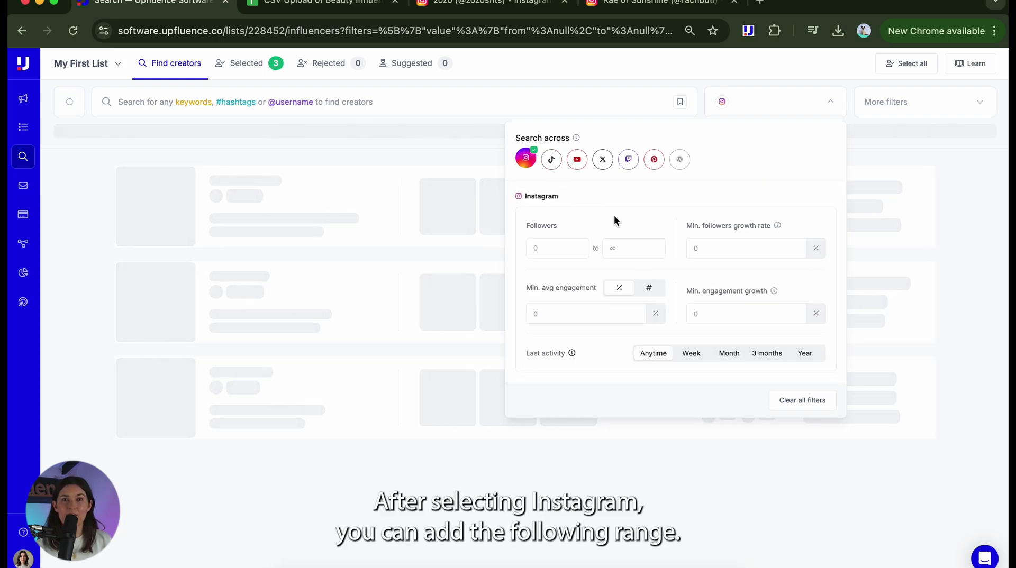
Step: Set the Instagram followers range to 10000 to 50000
left_click(553, 248)
type("10000")
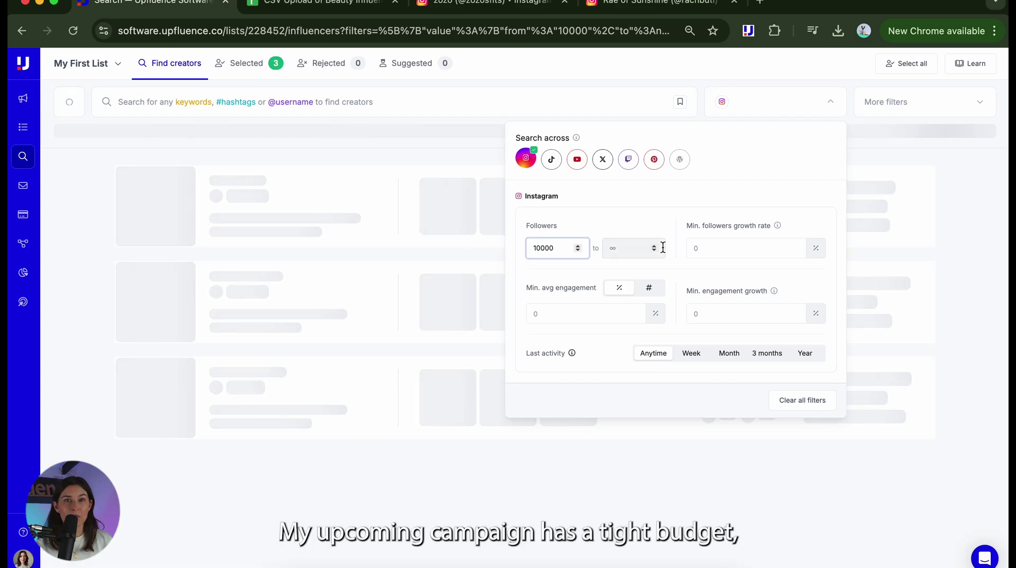
left_click(628, 247)
type("50000")
Step: Set the minimum average Instagram engagement to 2.5% and limit the last activity to Month
left_click(594, 313)
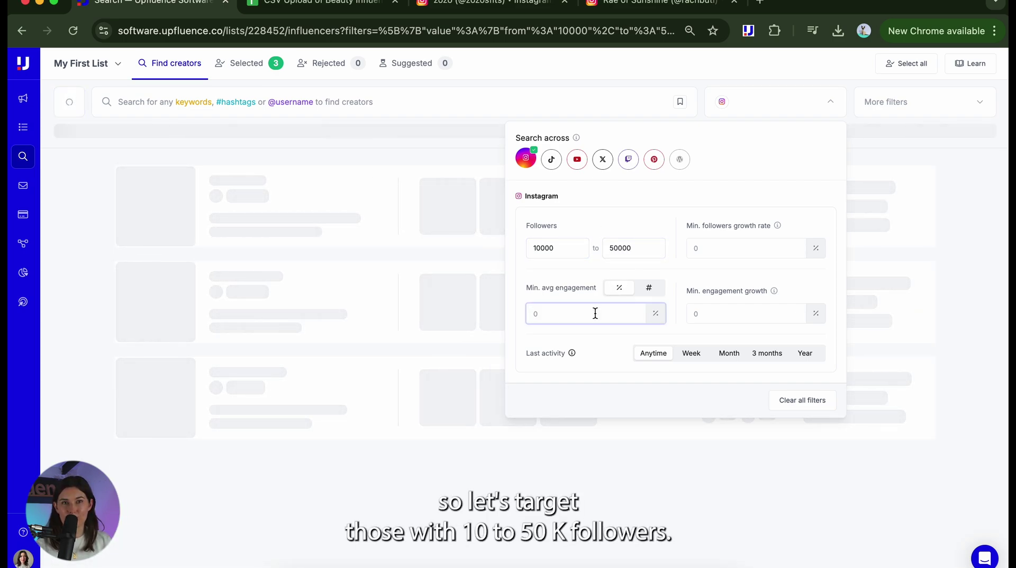
type("2.5")
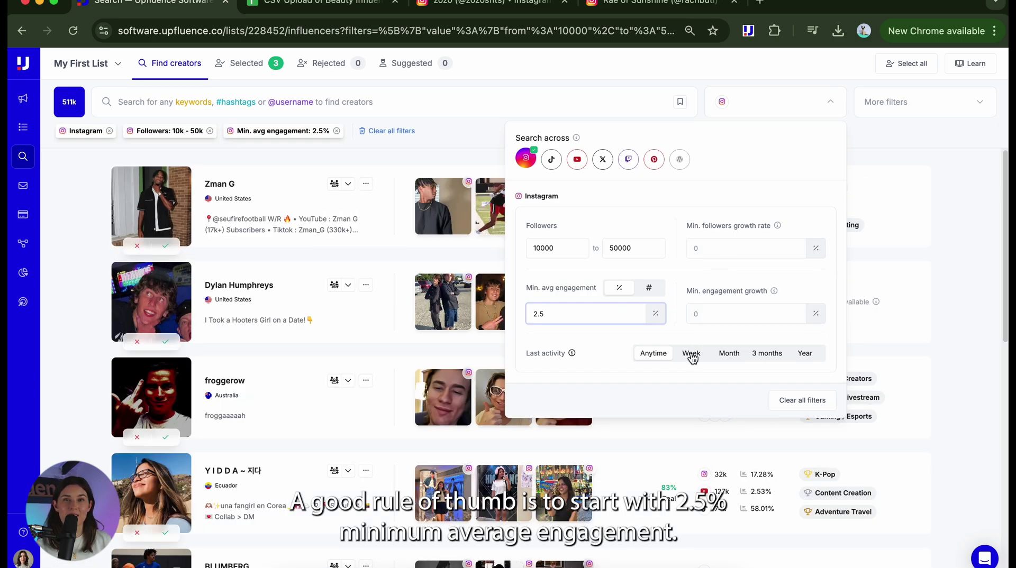
left_click(736, 356)
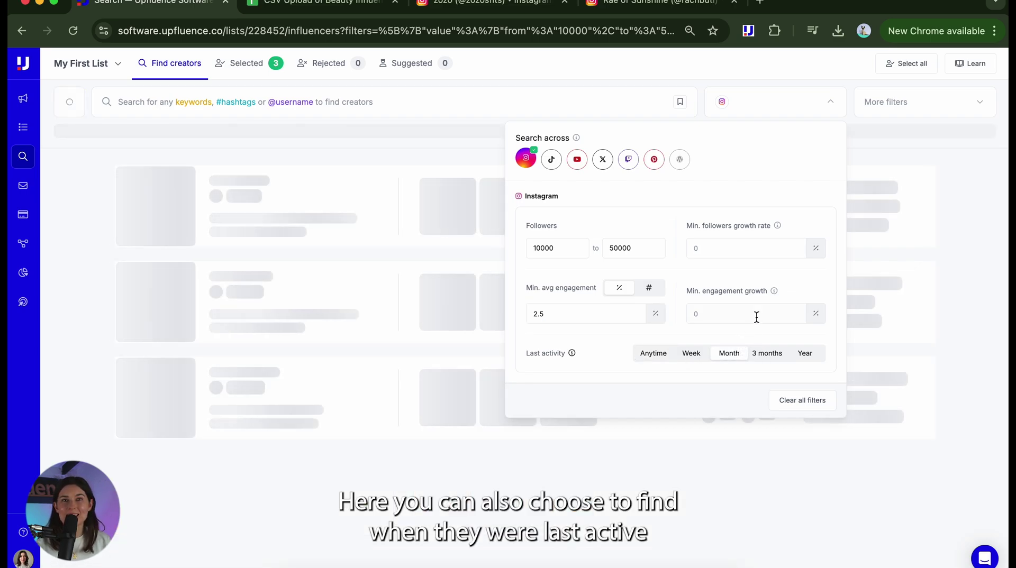
left_click(756, 250)
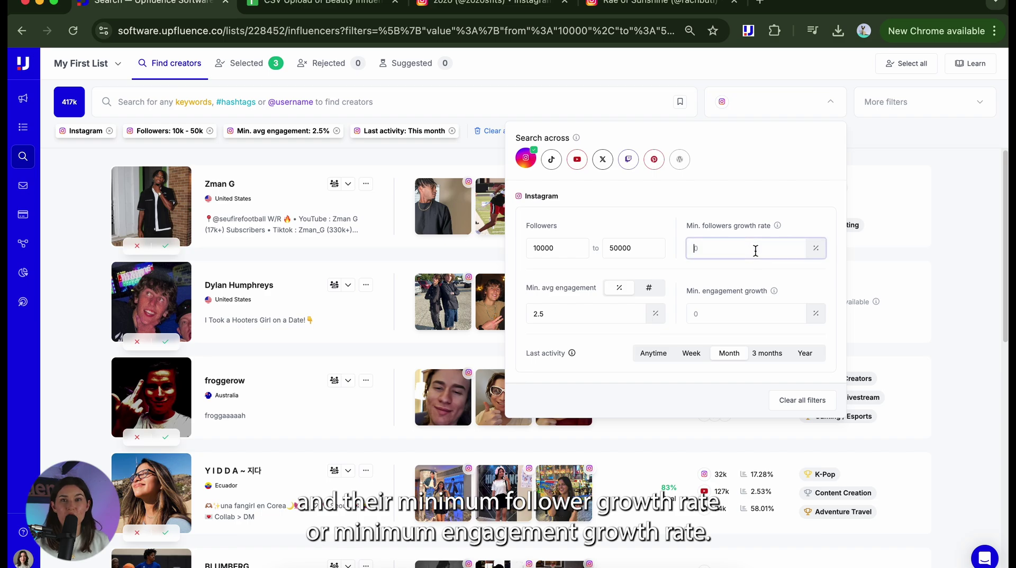
left_click(733, 316)
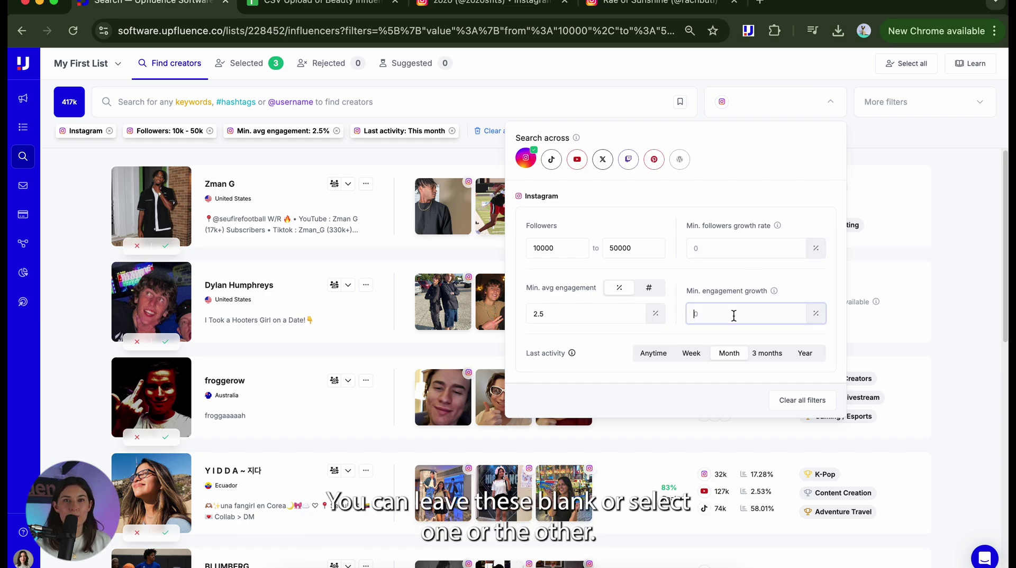
Step: Set the minimum Instagram followers growth rate to 1%
left_click(723, 248)
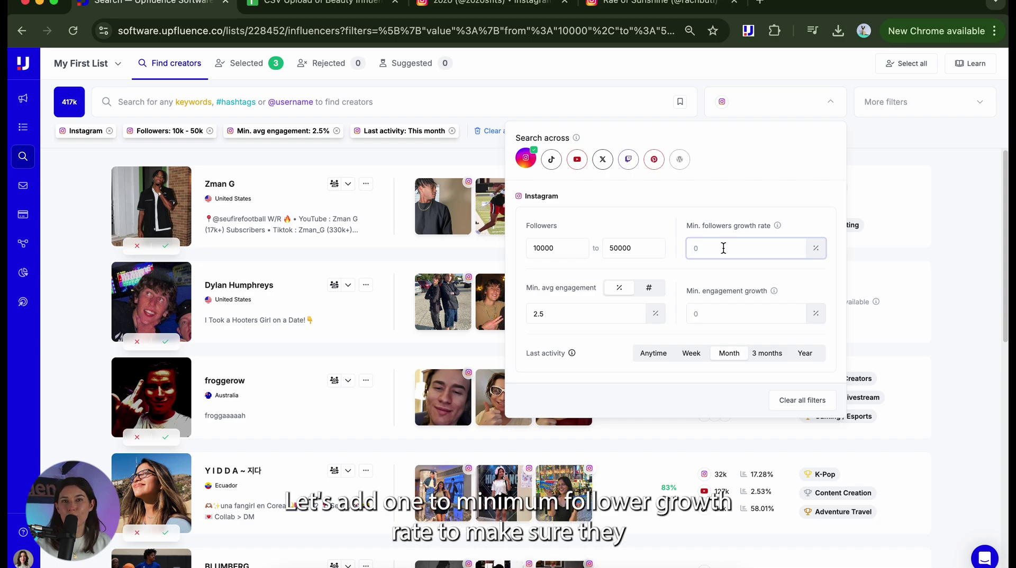
type("1")
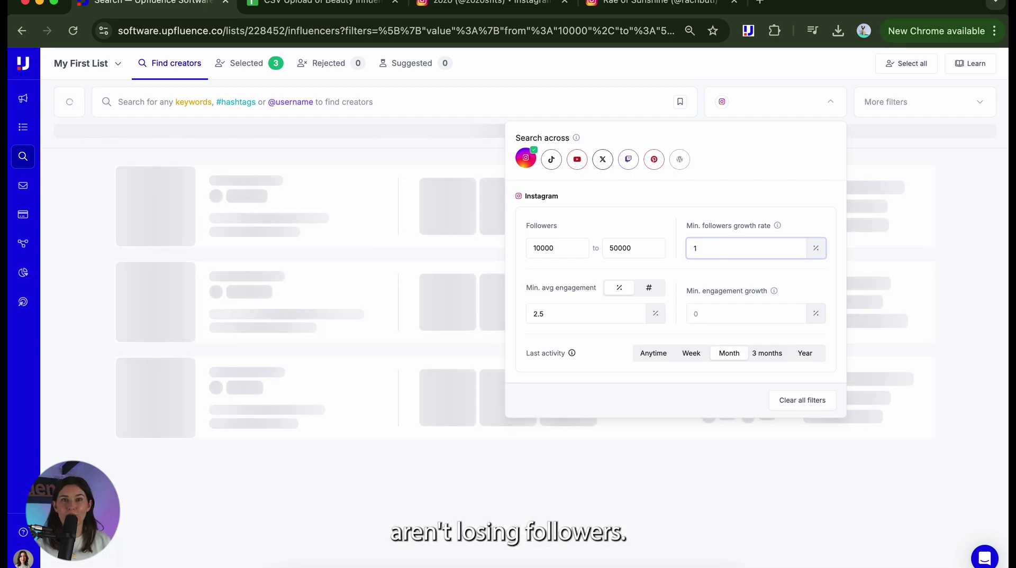
left_click(906, 113)
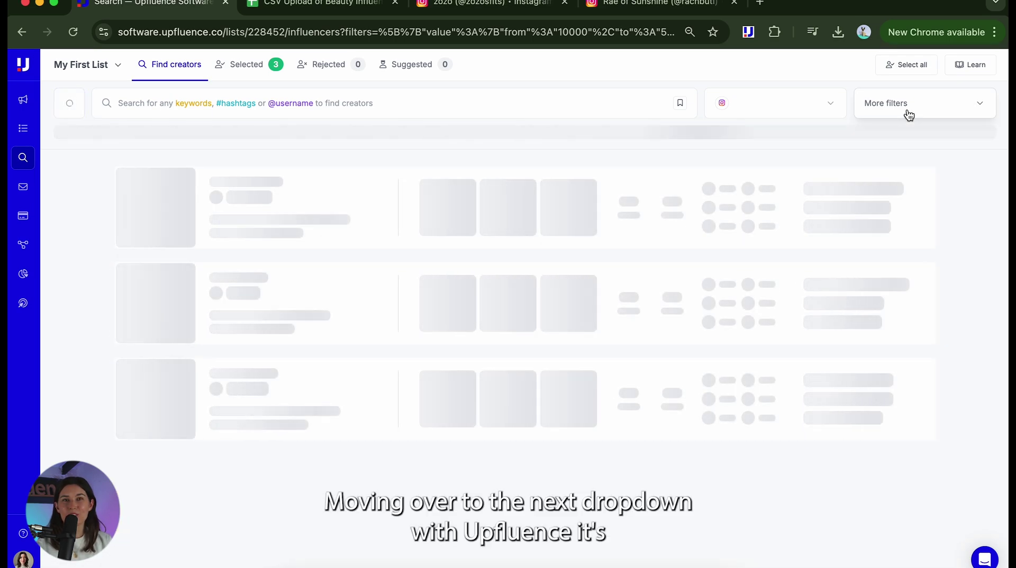
Step: Show only creators with emails and limit the creator country to United States
left_click(909, 114)
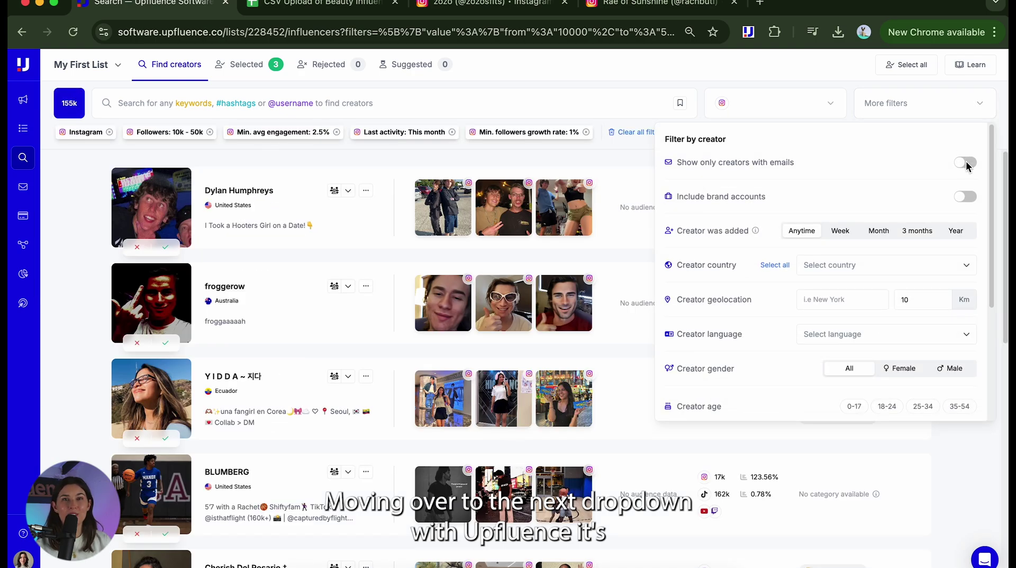
left_click(966, 164)
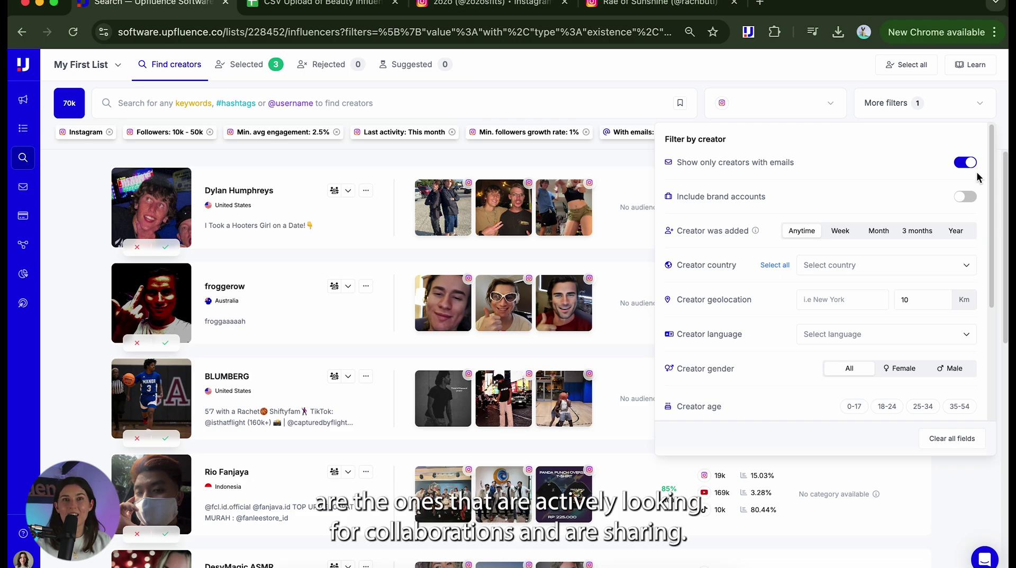
scroll(977, 182, "down", 2)
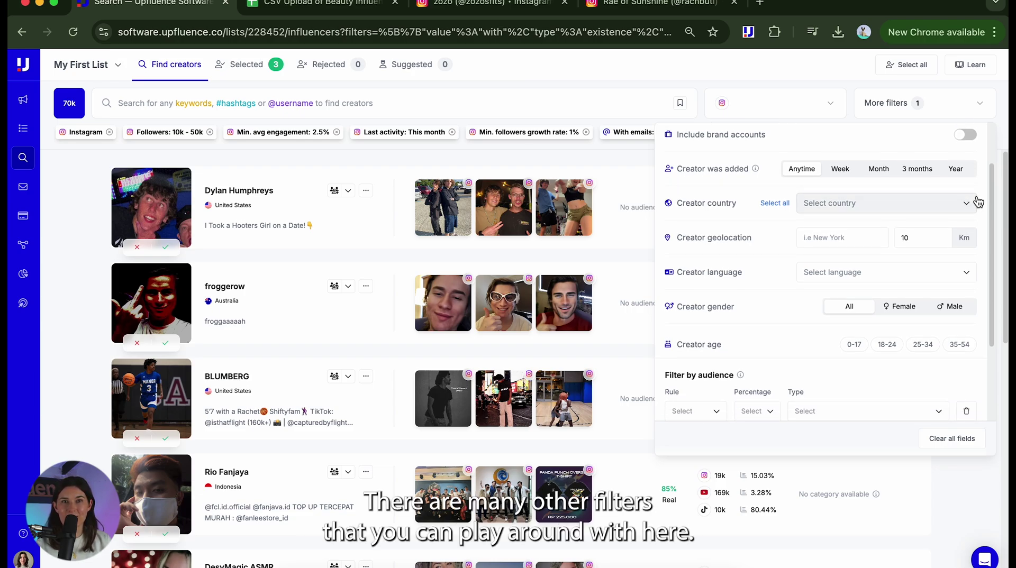
scroll(978, 199, "up", 1)
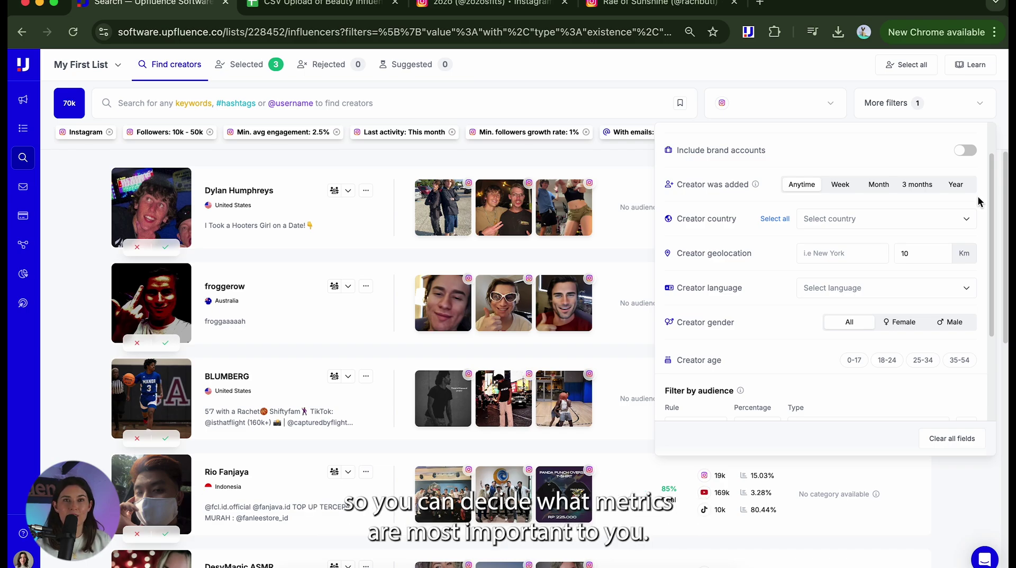
left_click(962, 219)
left_click(811, 280)
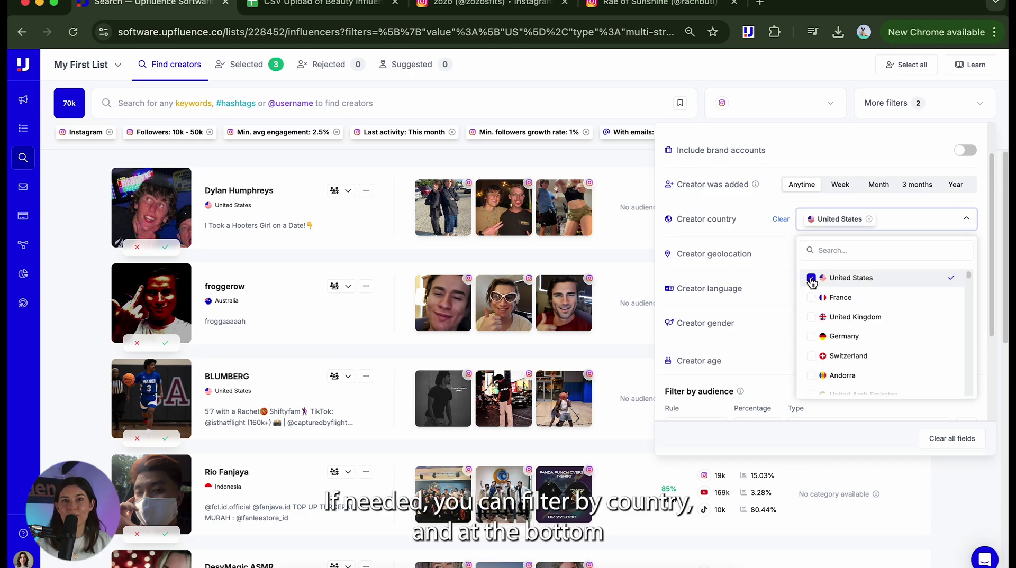
left_click(770, 293)
Step: Exclude creators from the existing list Cherry&Pumpkin - USA - >10K - Insta
scroll(769, 293, "down", 5)
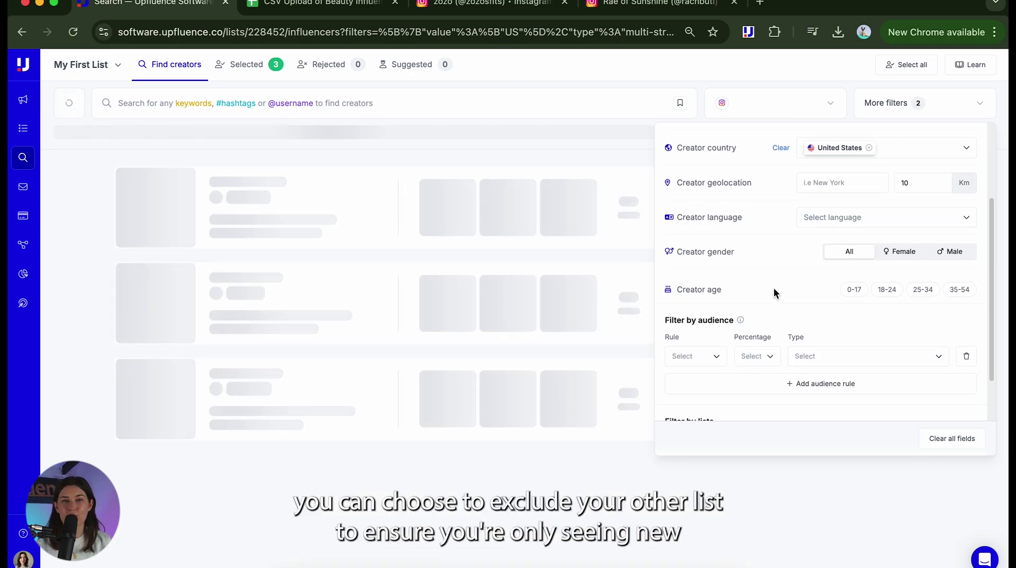
left_click(773, 400)
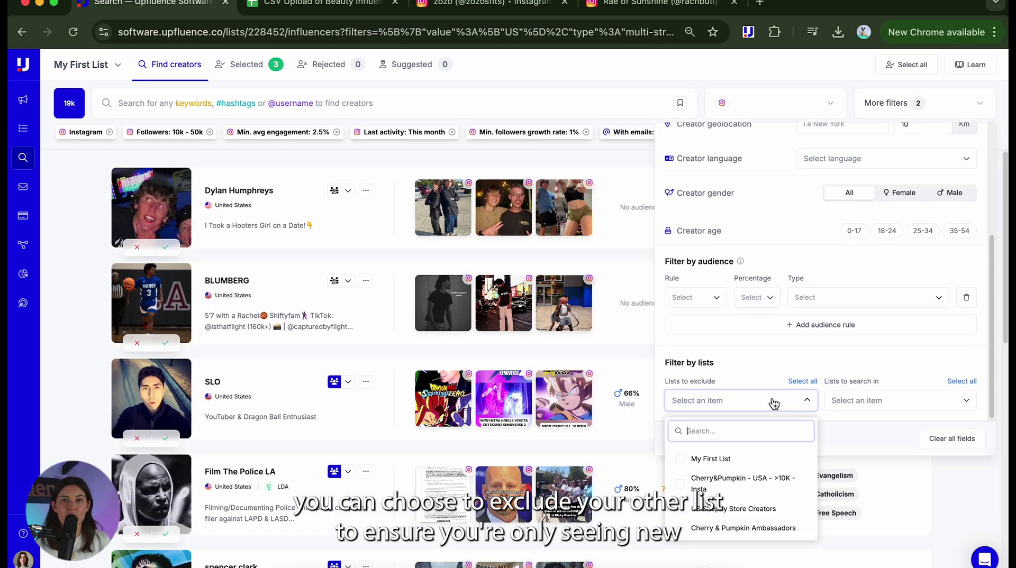
left_click(682, 486)
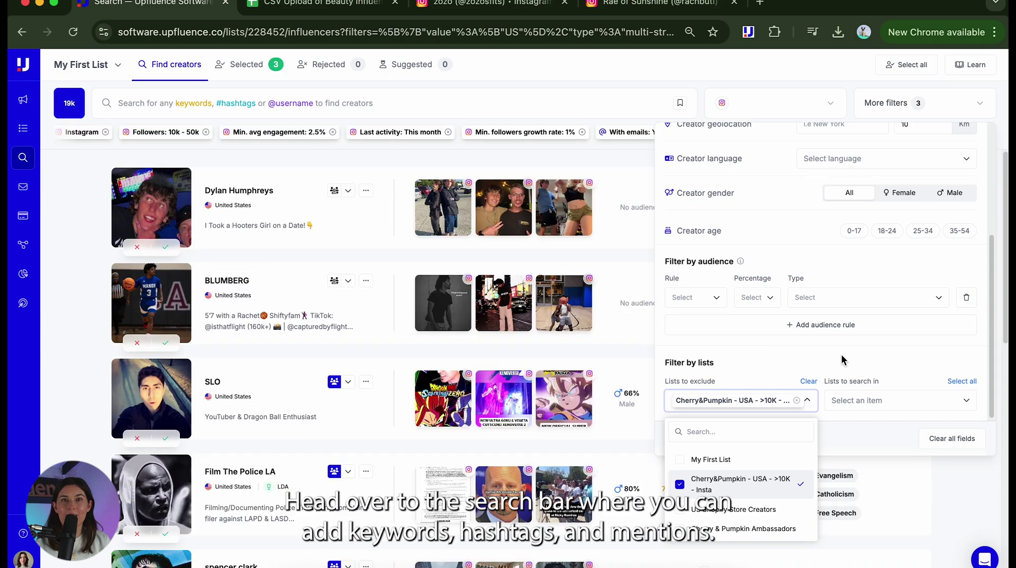
scroll(841, 367, "up", 2)
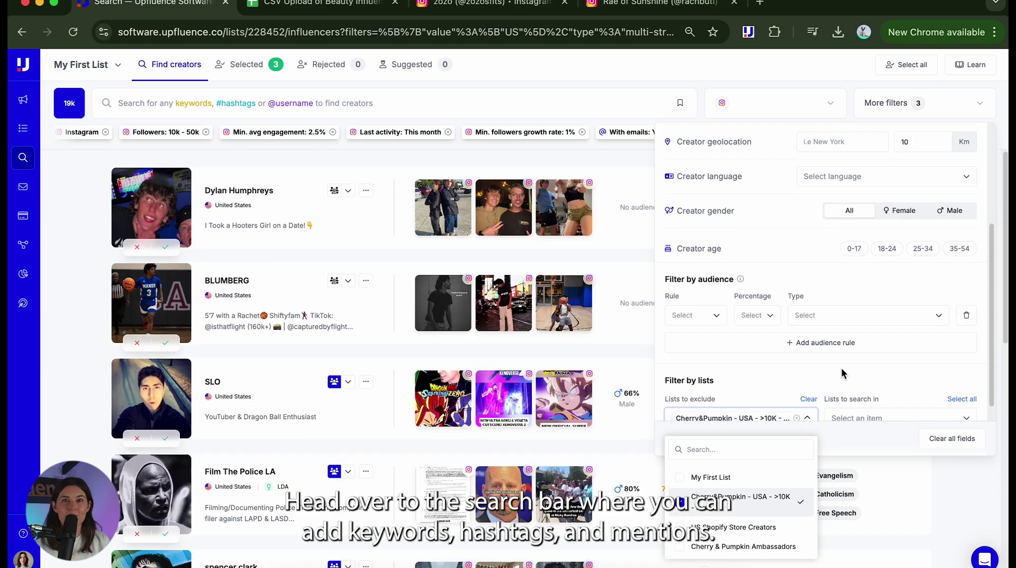
Step: Add the keyword beauty and the hashtag #getreadywithme to the creator search
left_click(579, 110)
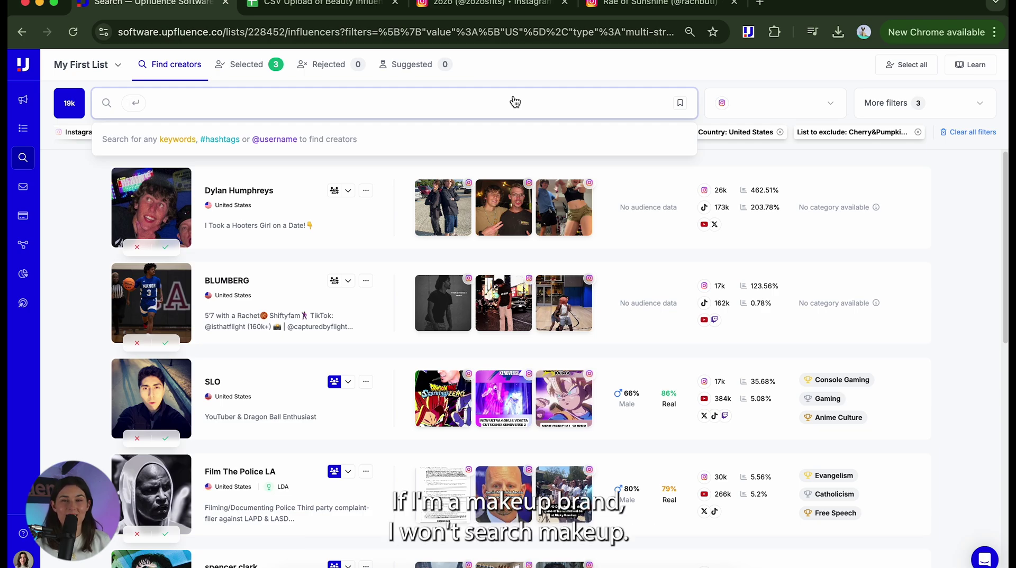
type("beauty")
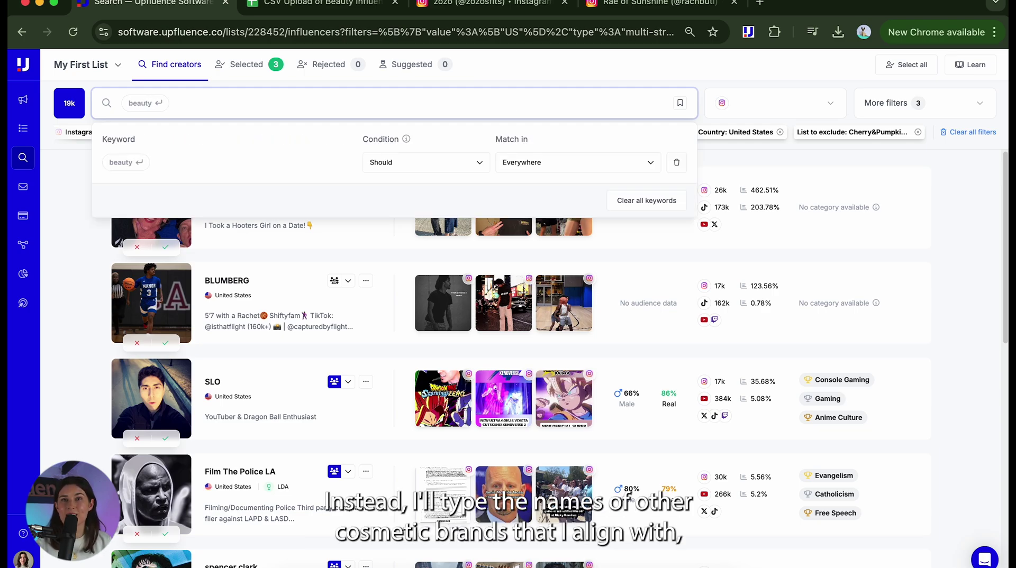
key("Return")
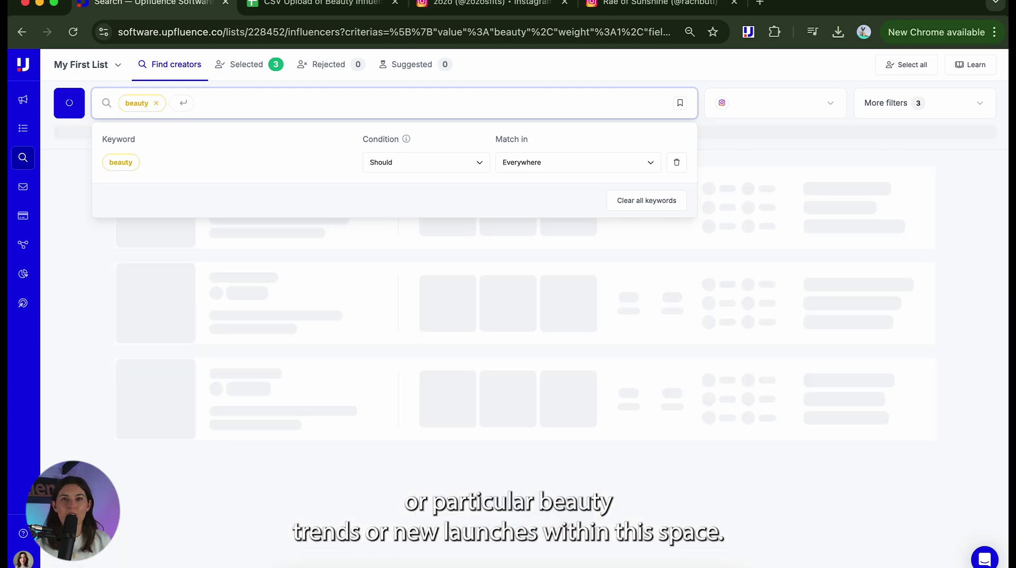
type("#getre")
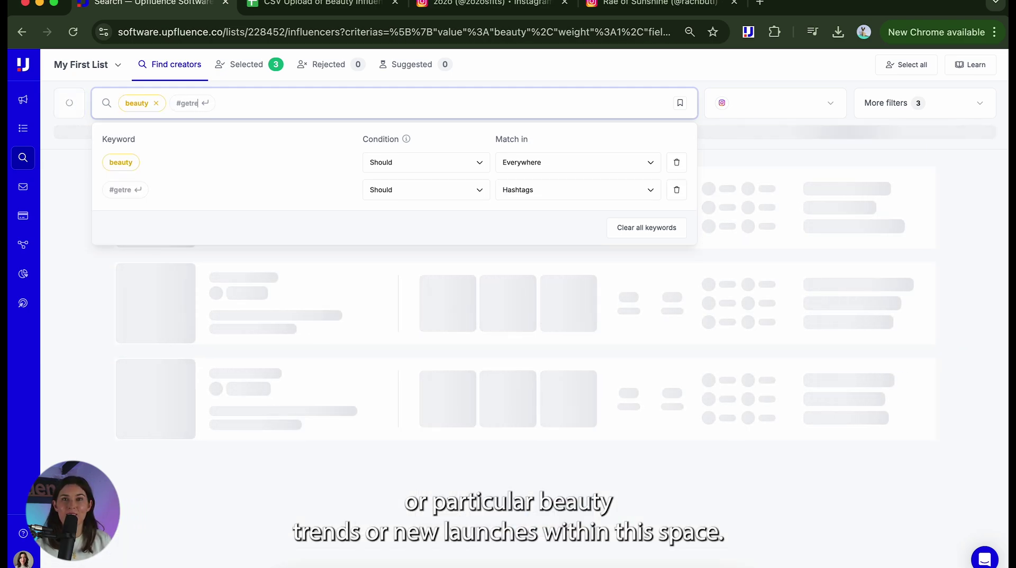
type("adywithme")
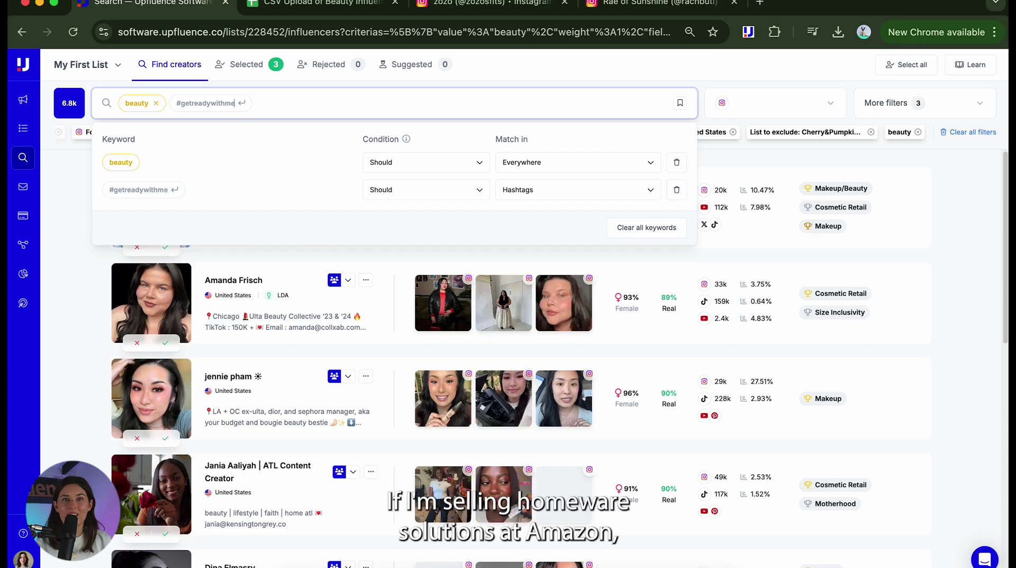
key("Return")
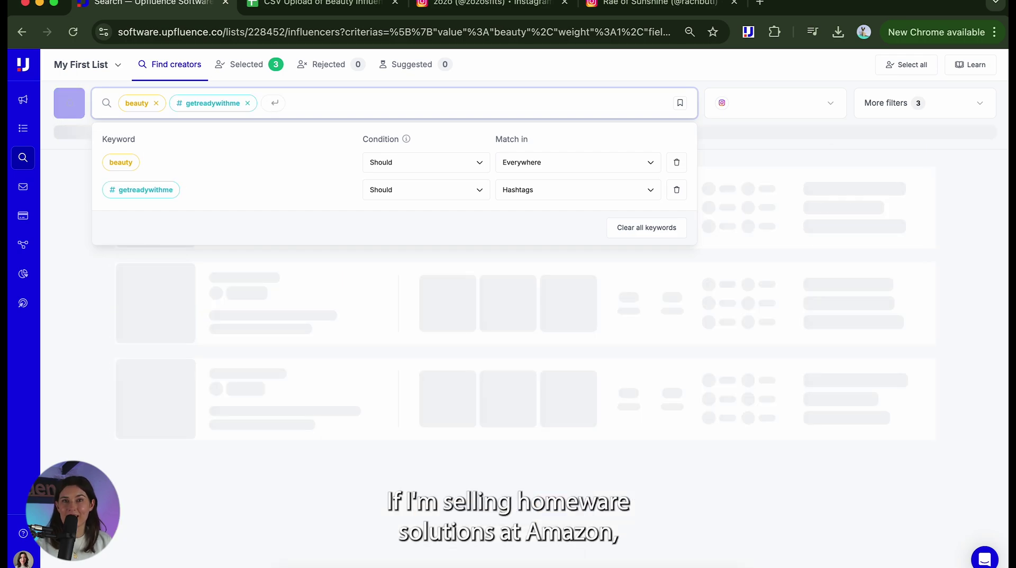
type("@")
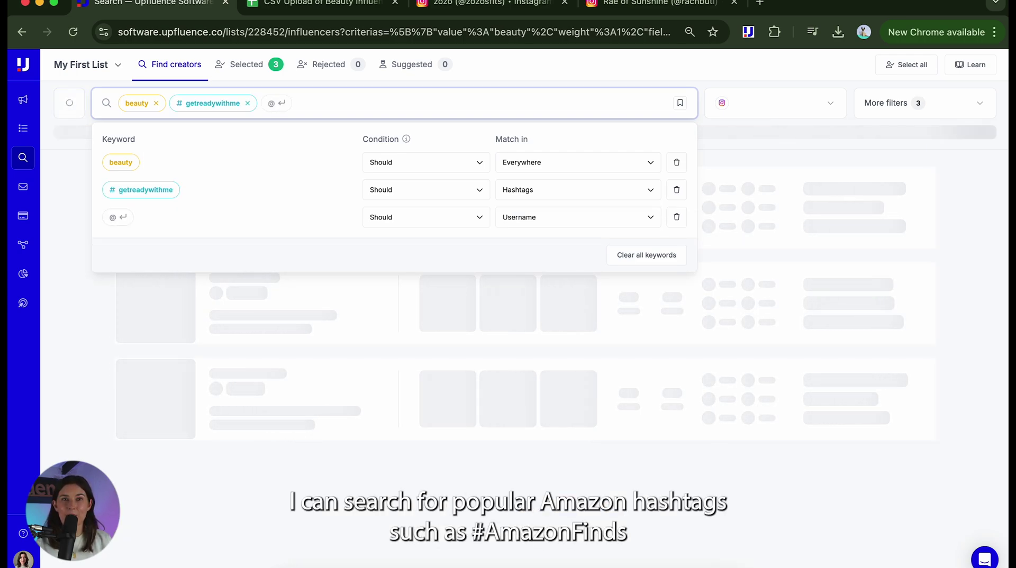
type("tarte")
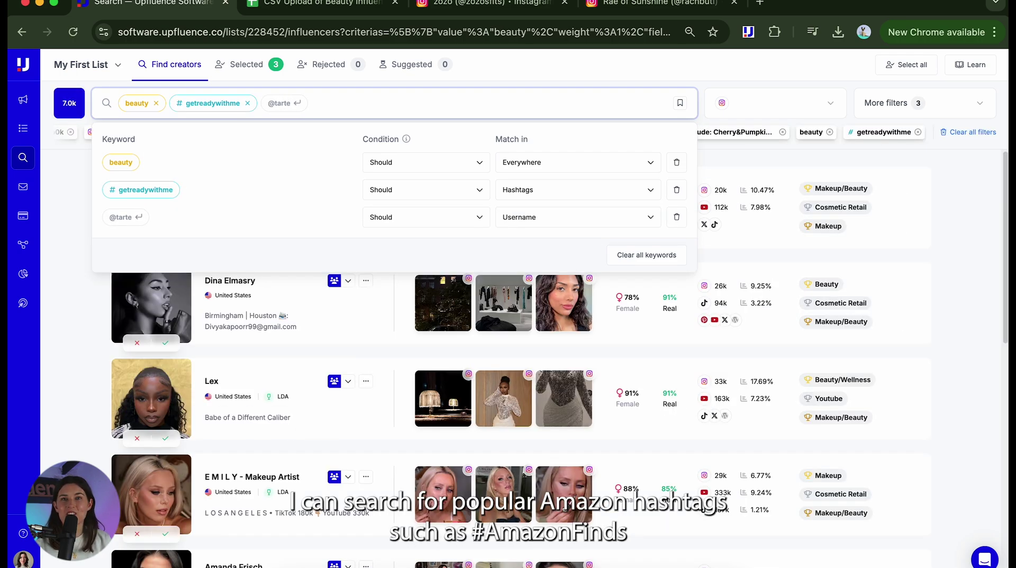
key("Return")
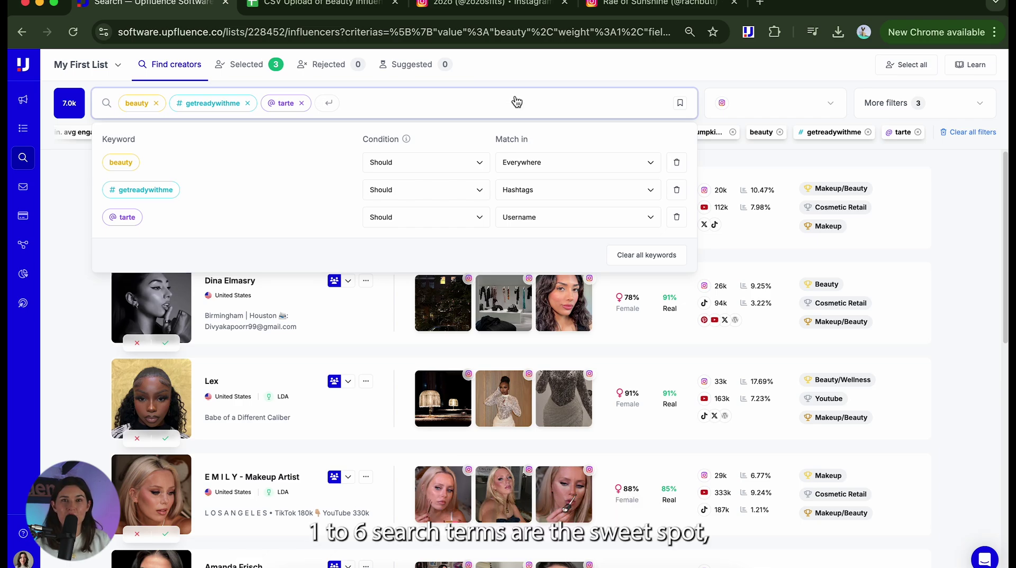
Step: Look over the condition and match-in options available for the beauty keyword
left_click(478, 164)
left_click(479, 164)
left_click(573, 164)
scroll(564, 283, "down", 3)
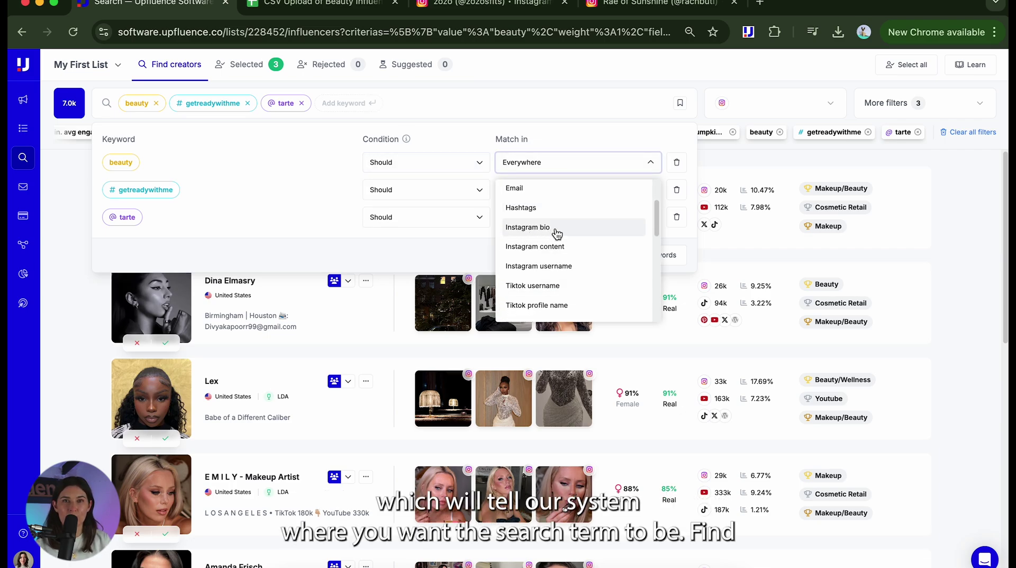
scroll(558, 223, "up", 3)
left_click(55, 199)
Step: View the profile of the first creator in the results and approve that creator for the list
left_click(314, 199)
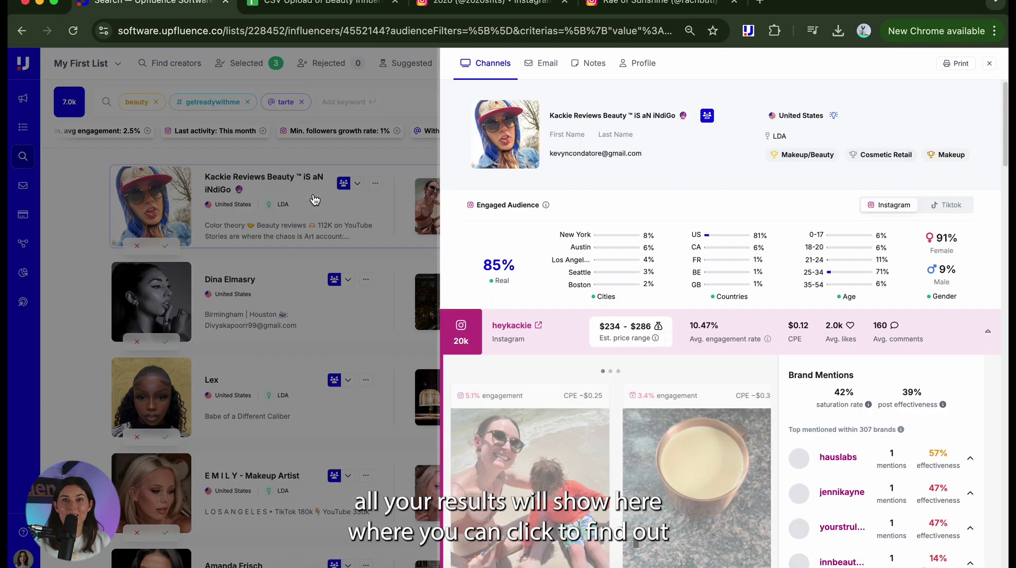
left_click(173, 241)
left_click(168, 247)
Step: Save the current search under the name Best Search Ever
left_click(679, 101)
left_click(662, 146)
left_click(503, 324)
type("Best Search Ever")
left_click(638, 365)
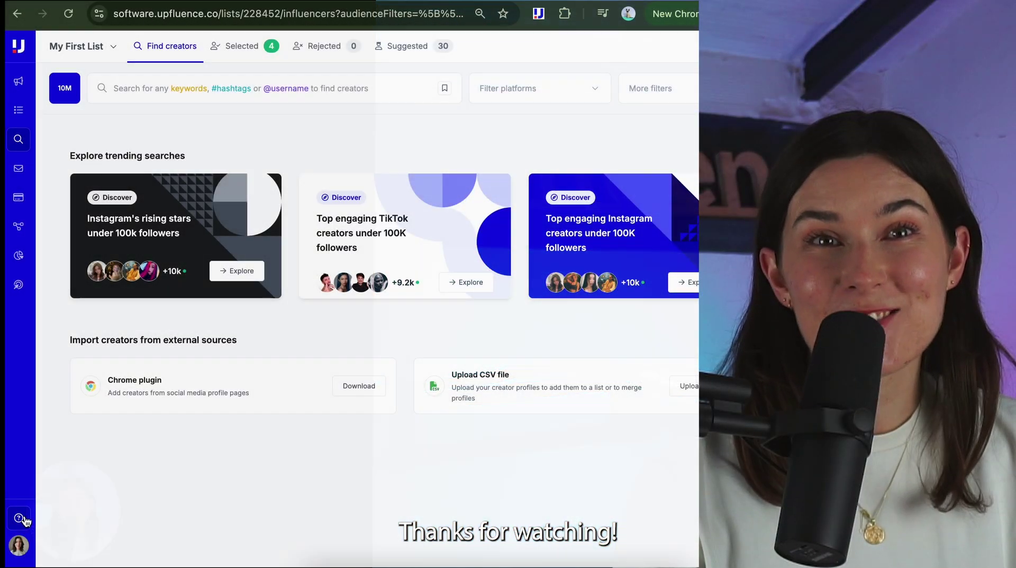
Step: Go to the Upfluence Help Center and view the Find your Ideal Ambassador article collection
left_click(23, 520)
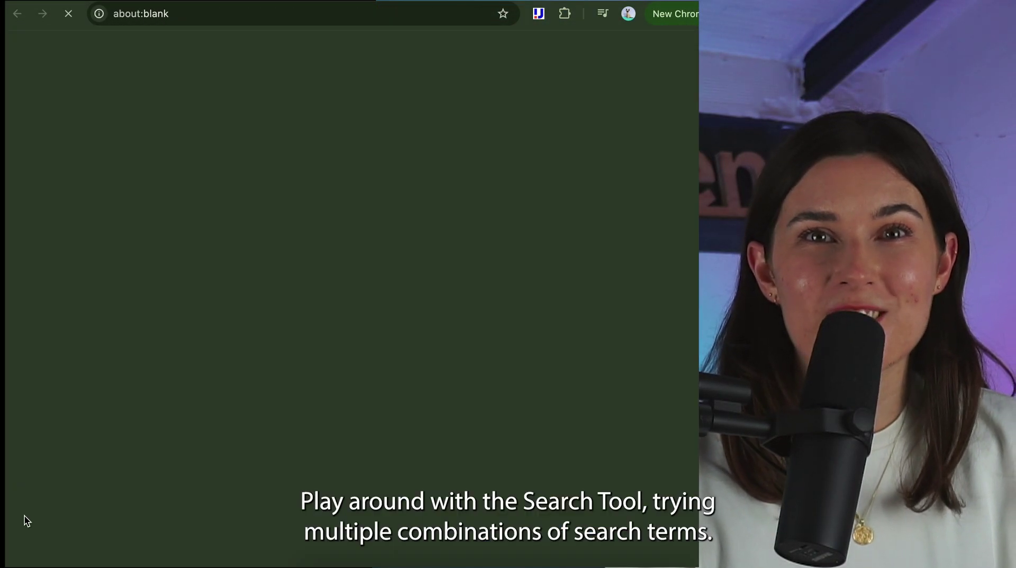
scroll(72, 475, "down", 3)
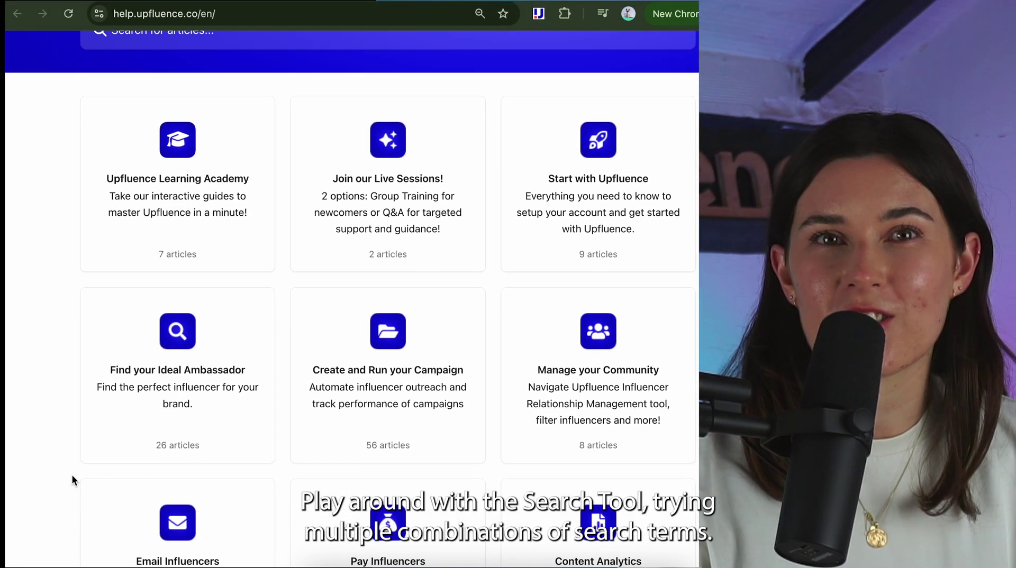
left_click(144, 348)
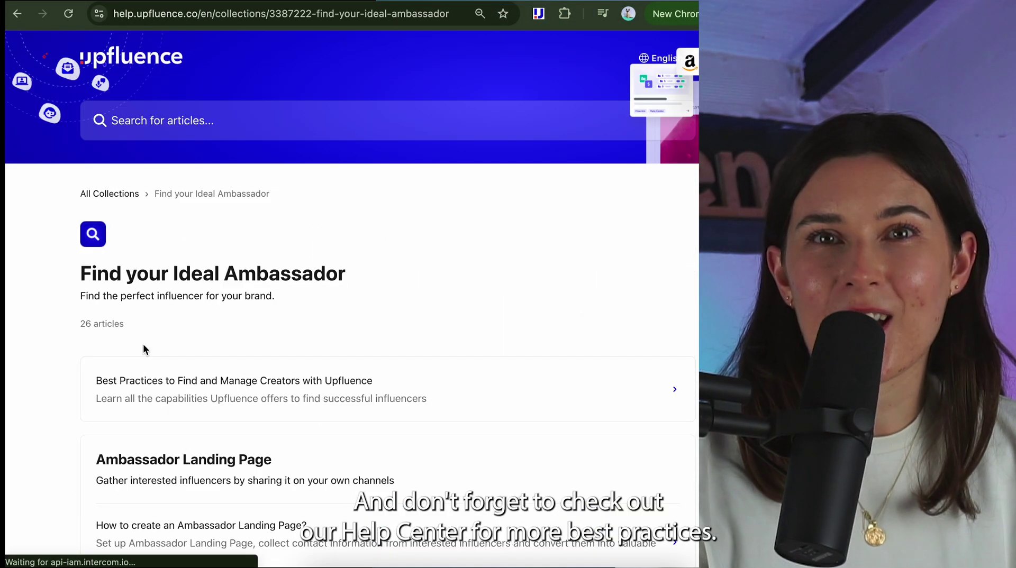